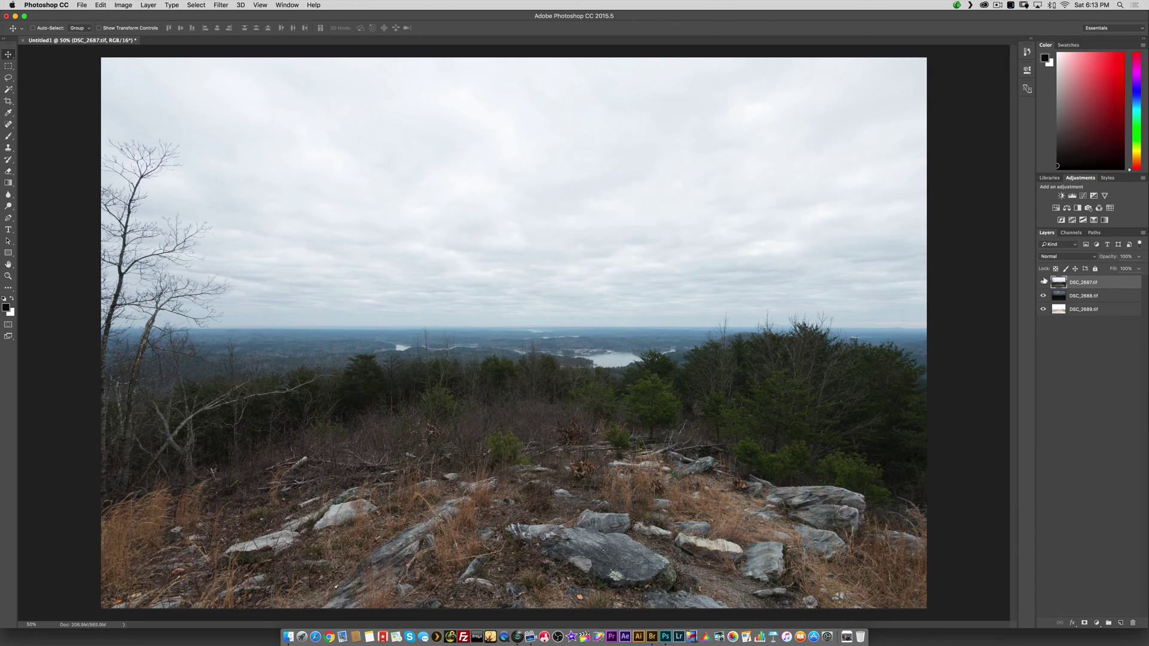
# Step: Compare the bracketed exposures by toggling the visibility of the DSC_2687.tif and DSC_2688.tif layers
pyautogui.click(1043, 281)
pyautogui.click(1042, 282)
pyautogui.click(1042, 282)
pyautogui.click(1042, 282)
pyautogui.click(1042, 282)
pyautogui.click(1043, 296)
pyautogui.click(1043, 295)
pyautogui.click(1042, 282)
pyautogui.click(1041, 284)
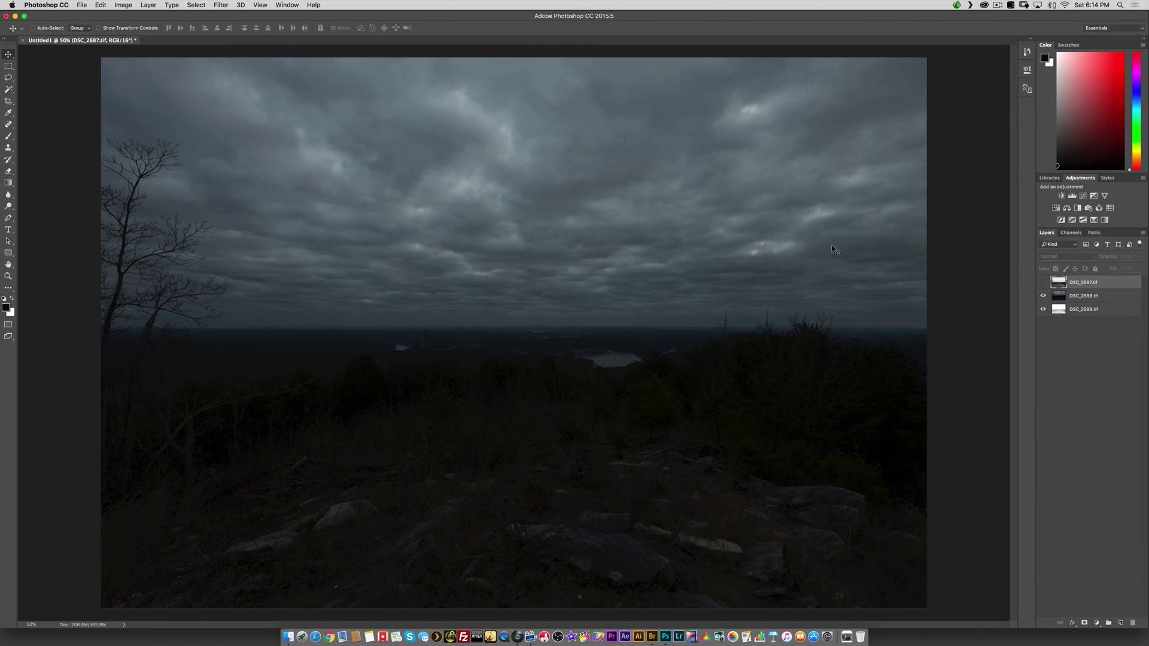
pyautogui.click(1042, 282)
# Step: Move the dark DSC_2688.tif layer to the top of the stack and compare it with the layer below
pyautogui.moveTo(1059, 295); pyautogui.dragTo(1065, 277)
pyautogui.click(1043, 281)
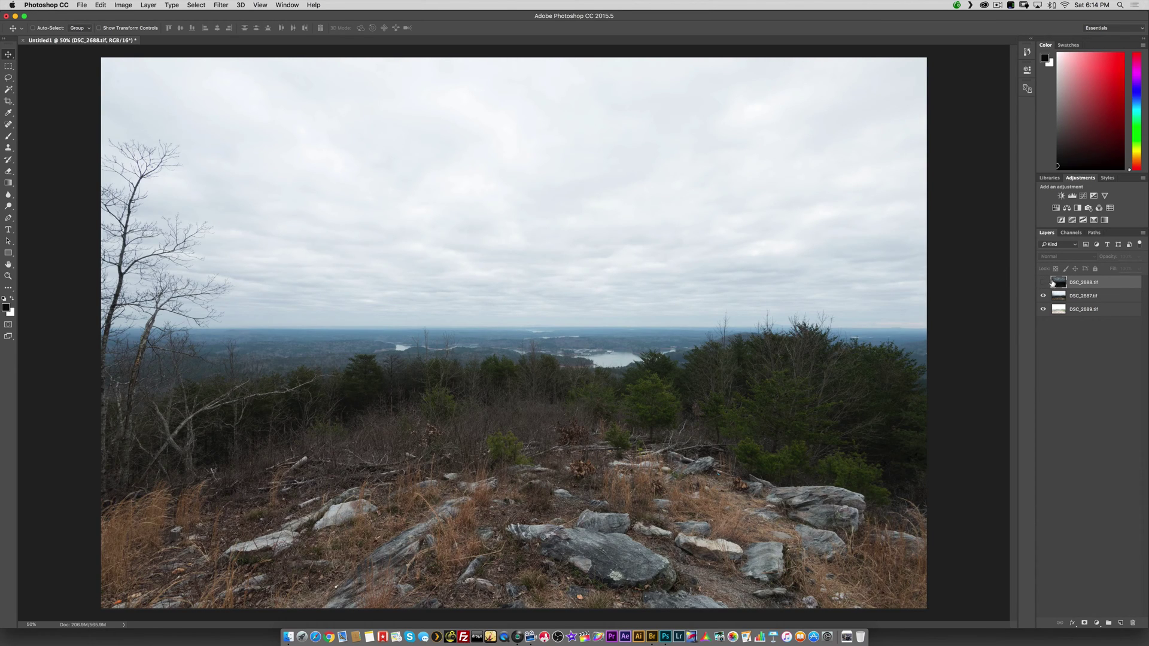
pyautogui.click(1039, 282)
pyautogui.click(1040, 282)
pyautogui.click(1043, 282)
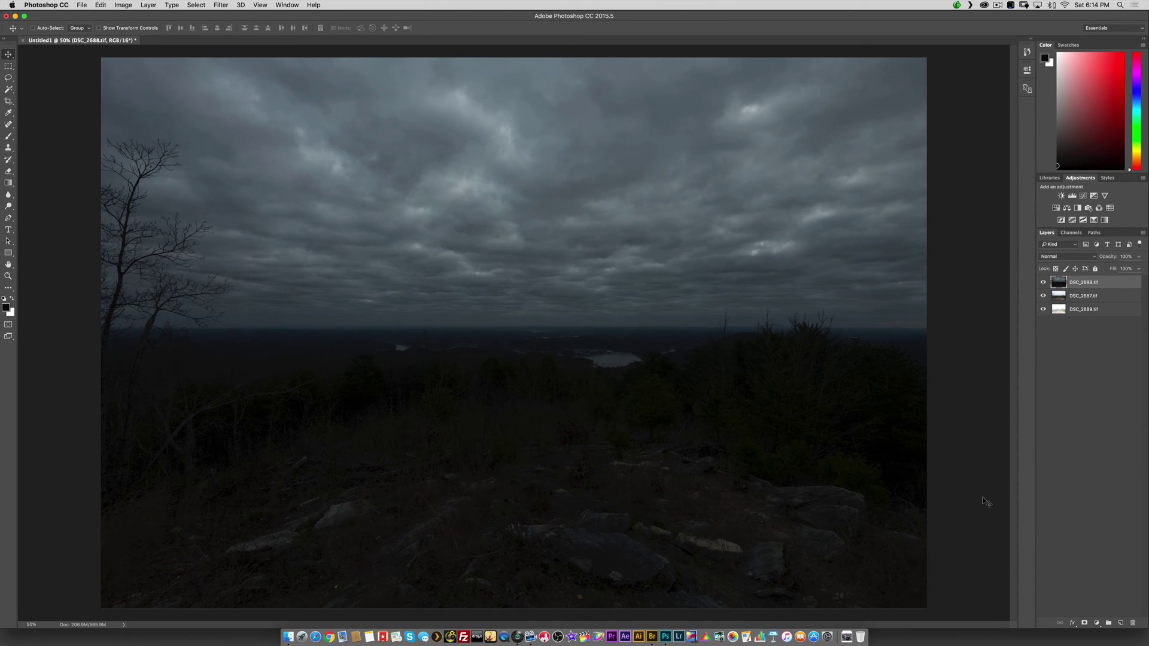
# Step: Add a white layer mask to DSC_2688.tif and undo the accidental shift of the layer
pyautogui.click(1085, 623)
pyautogui.moveTo(778, 217); pyautogui.dragTo(719, 140)
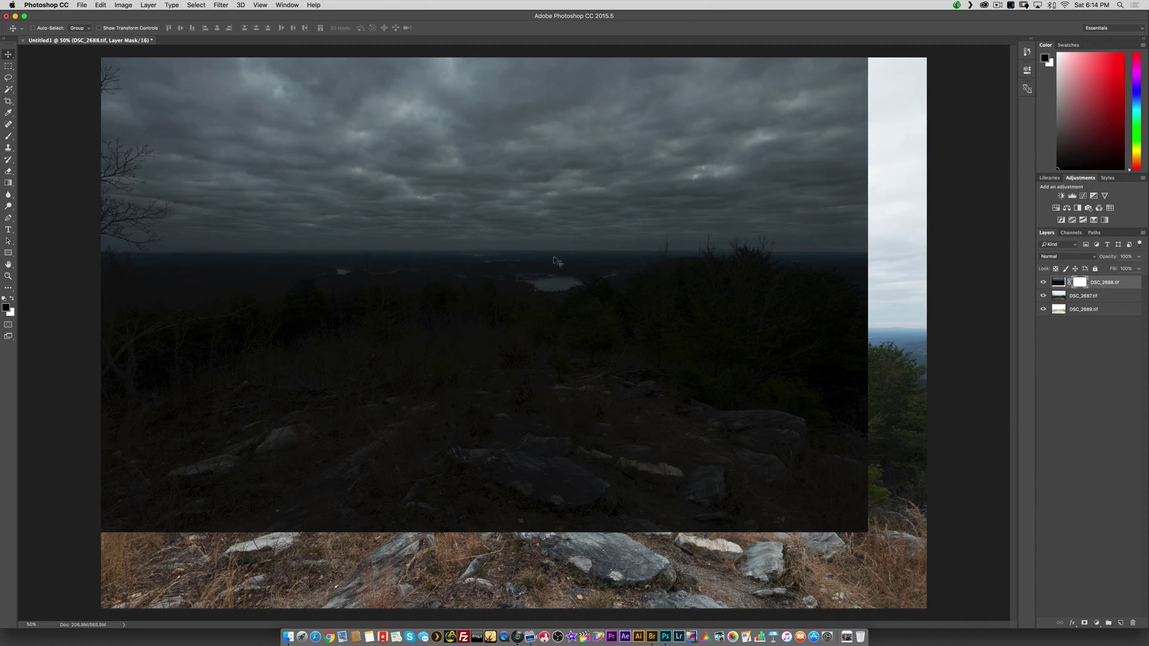
pyautogui.press('super+t')
# Step: Set up the Brush tool at 1900 px and 27% opacity for painting on the DSC_2688.tif mask
pyautogui.press('b')
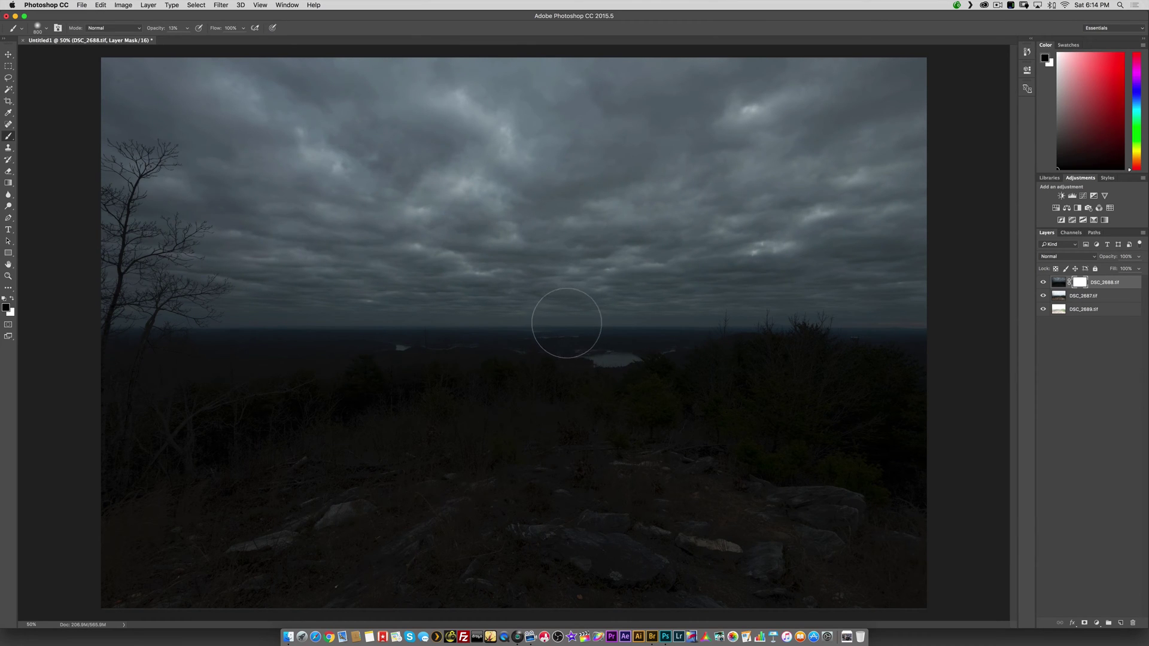
pyautogui.press(']')
pyautogui.press(']')
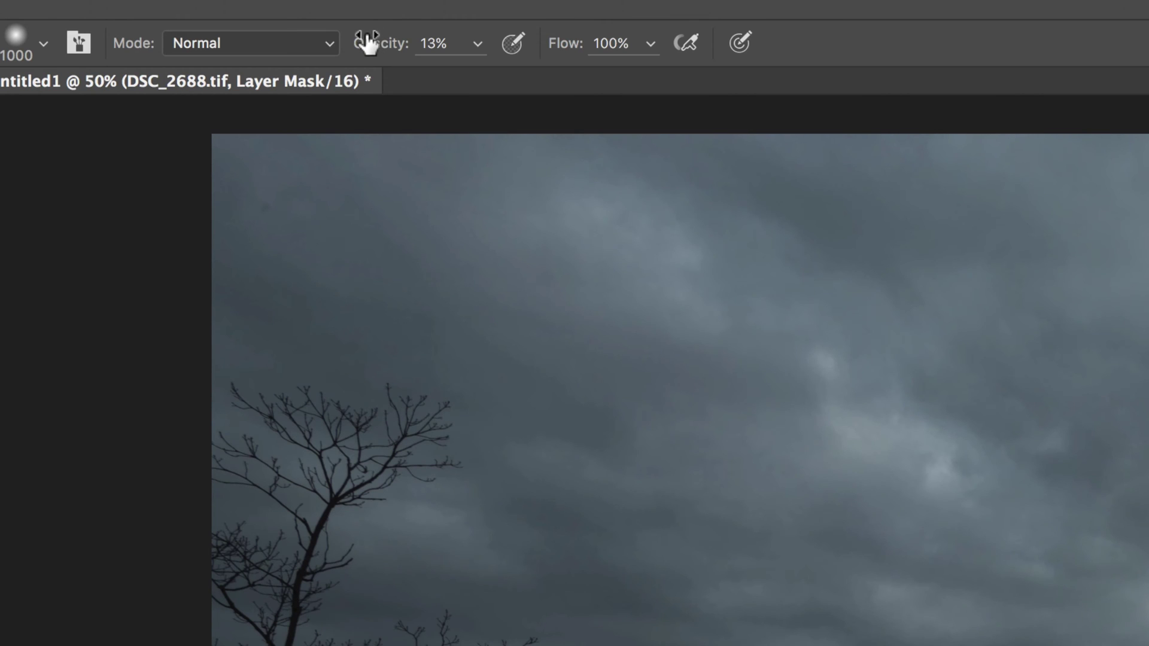
pyautogui.moveTo(366, 41)
pyautogui.mouseDown()
pyautogui.moveTo(403, 44)
pyautogui.moveTo(385, 47)
pyautogui.mouseUp()
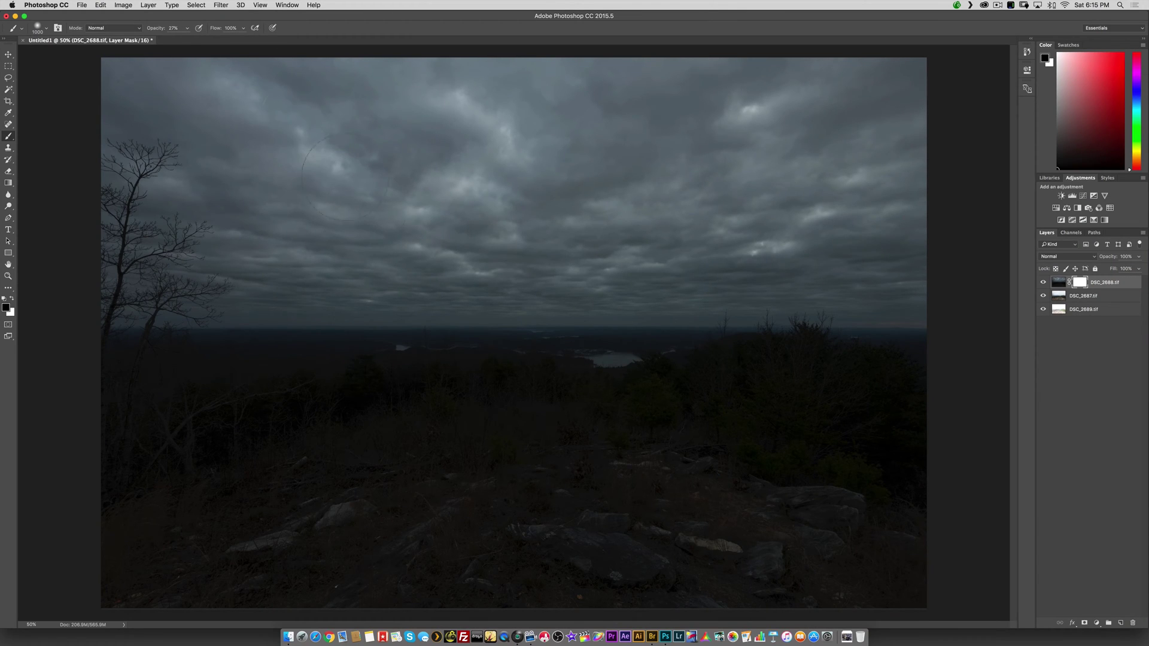
pyautogui.press(']')
pyautogui.press(']')
pyautogui.press(']')
pyautogui.press(']')
pyautogui.press(']')
pyautogui.press(']')
pyautogui.press(']')
pyautogui.press(']')
pyautogui.press(']')
pyautogui.rightClick(466, 380)
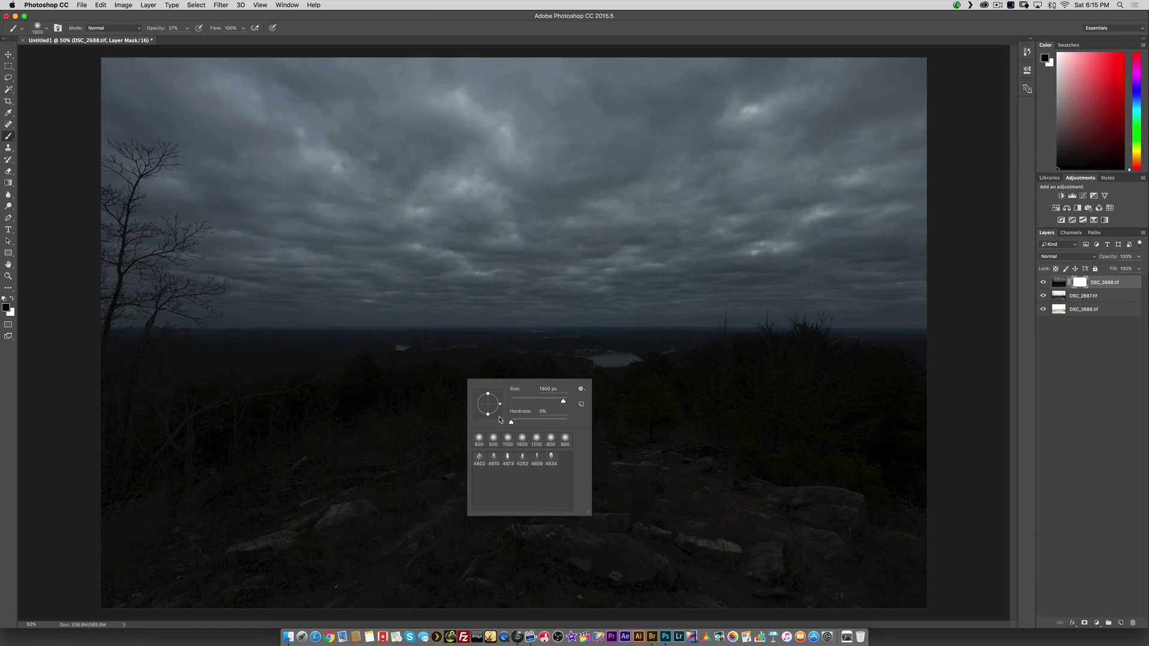
pyautogui.press('Return')
# Step: Paint black on the mask across the rocky foreground and the tree line, reducing the brush to 1700 px
pyautogui.moveTo(250, 443)
pyautogui.mouseDown()
pyautogui.moveTo(182, 454)
pyautogui.moveTo(258, 446)
pyautogui.moveTo(231, 442)
pyautogui.moveTo(650, 437)
pyautogui.moveTo(893, 455)
pyautogui.moveTo(892, 425)
pyautogui.moveTo(835, 413)
pyautogui.moveTo(600, 389)
pyautogui.moveTo(393, 404)
pyautogui.moveTo(237, 422)
pyautogui.moveTo(184, 465)
pyautogui.moveTo(200, 468)
pyautogui.moveTo(156, 531)
pyautogui.moveTo(181, 549)
pyautogui.moveTo(257, 563)
pyautogui.moveTo(524, 558)
pyautogui.moveTo(696, 578)
pyautogui.moveTo(890, 577)
pyautogui.moveTo(910, 545)
pyautogui.moveTo(897, 445)
pyautogui.moveTo(908, 410)
pyautogui.moveTo(569, 400)
pyautogui.moveTo(285, 443)
pyautogui.moveTo(176, 435)
pyautogui.moveTo(160, 420)
pyautogui.moveTo(108, 415)
pyautogui.moveTo(95, 450)
pyautogui.moveTo(173, 491)
pyautogui.moveTo(196, 523)
pyautogui.moveTo(225, 470)
pyautogui.moveTo(303, 444)
pyautogui.moveTo(914, 441)
pyautogui.moveTo(910, 413)
pyautogui.moveTo(760, 426)
pyautogui.moveTo(618, 398)
pyautogui.moveTo(485, 423)
pyautogui.moveTo(489, 458)
pyautogui.mouseUp()
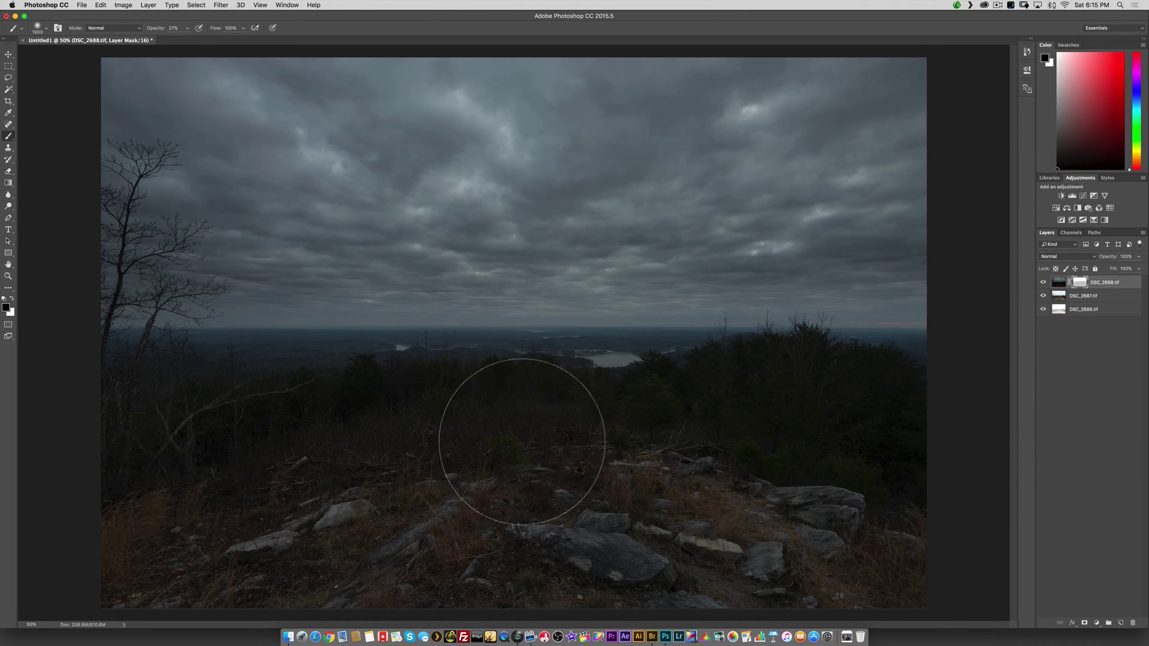
pyautogui.press('[')
pyautogui.press('[')
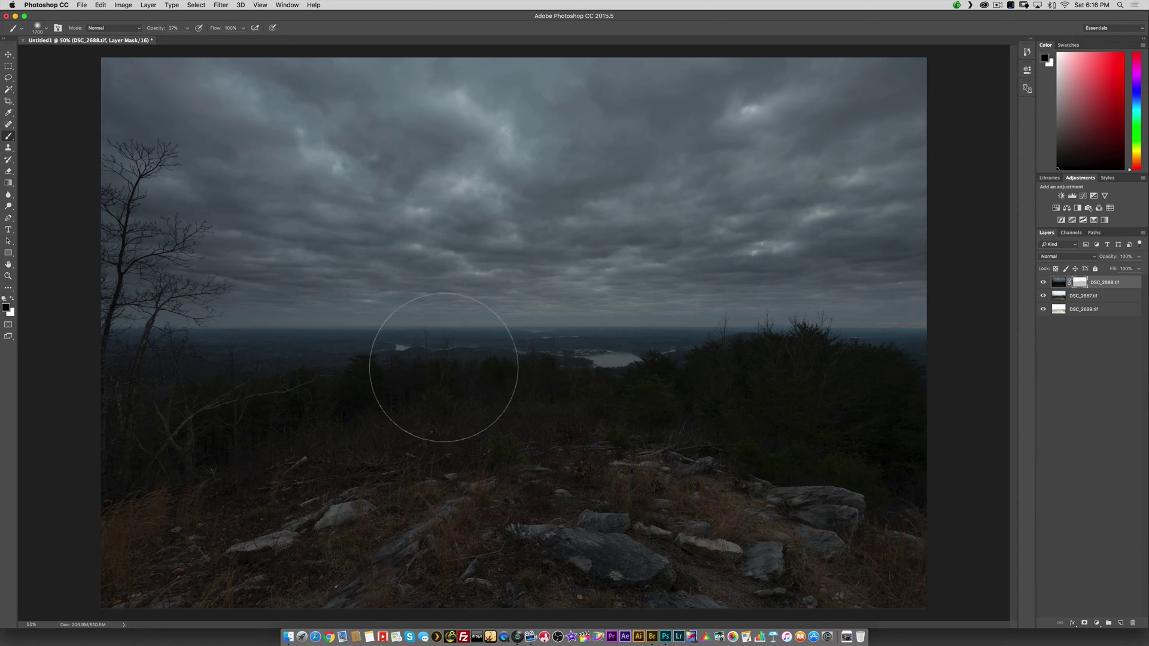
pyautogui.moveTo(359, 408)
pyautogui.mouseDown()
pyautogui.moveTo(275, 430)
pyautogui.moveTo(173, 410)
pyautogui.moveTo(155, 433)
pyautogui.moveTo(161, 450)
pyautogui.moveTo(292, 391)
pyautogui.moveTo(298, 404)
pyautogui.moveTo(393, 413)
pyautogui.moveTo(546, 393)
pyautogui.moveTo(871, 422)
pyautogui.moveTo(852, 389)
pyautogui.moveTo(905, 403)
pyautogui.moveTo(836, 474)
pyautogui.moveTo(869, 551)
pyautogui.moveTo(588, 522)
pyautogui.moveTo(614, 518)
pyautogui.moveTo(577, 526)
pyautogui.moveTo(590, 475)
pyautogui.moveTo(510, 458)
pyautogui.moveTo(476, 467)
pyautogui.mouseUp()
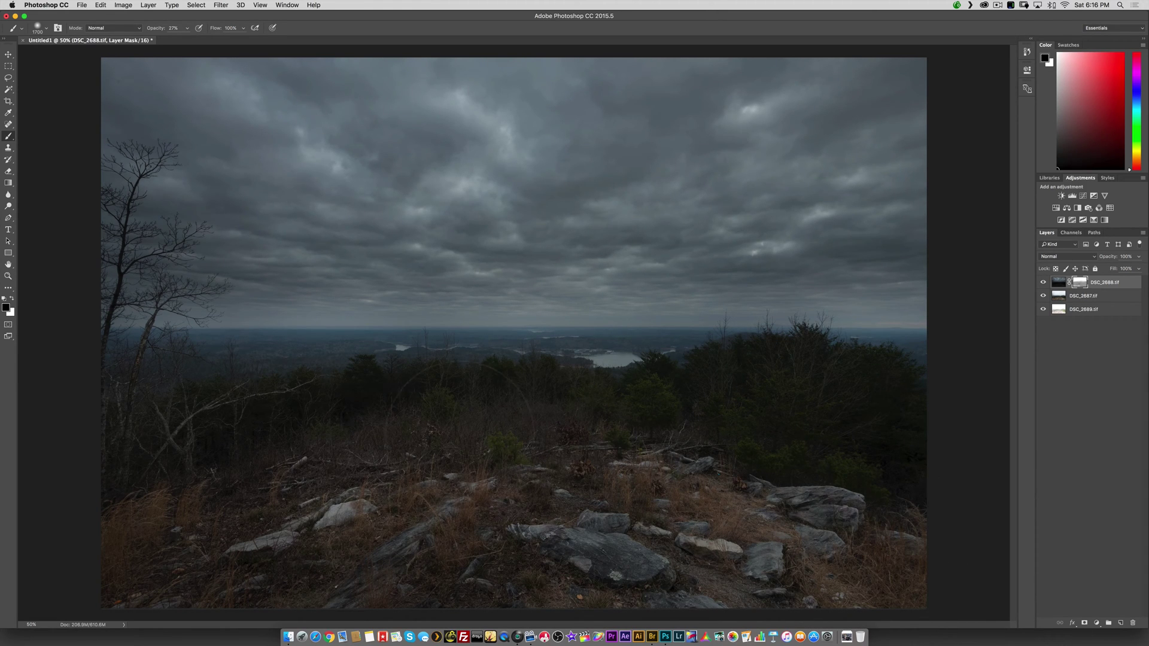
pyautogui.moveTo(487, 411)
pyautogui.mouseDown()
pyautogui.moveTo(269, 449)
pyautogui.moveTo(287, 452)
pyautogui.moveTo(192, 469)
pyautogui.moveTo(166, 487)
pyautogui.moveTo(166, 465)
pyautogui.moveTo(167, 552)
pyautogui.moveTo(281, 569)
pyautogui.mouseUp()
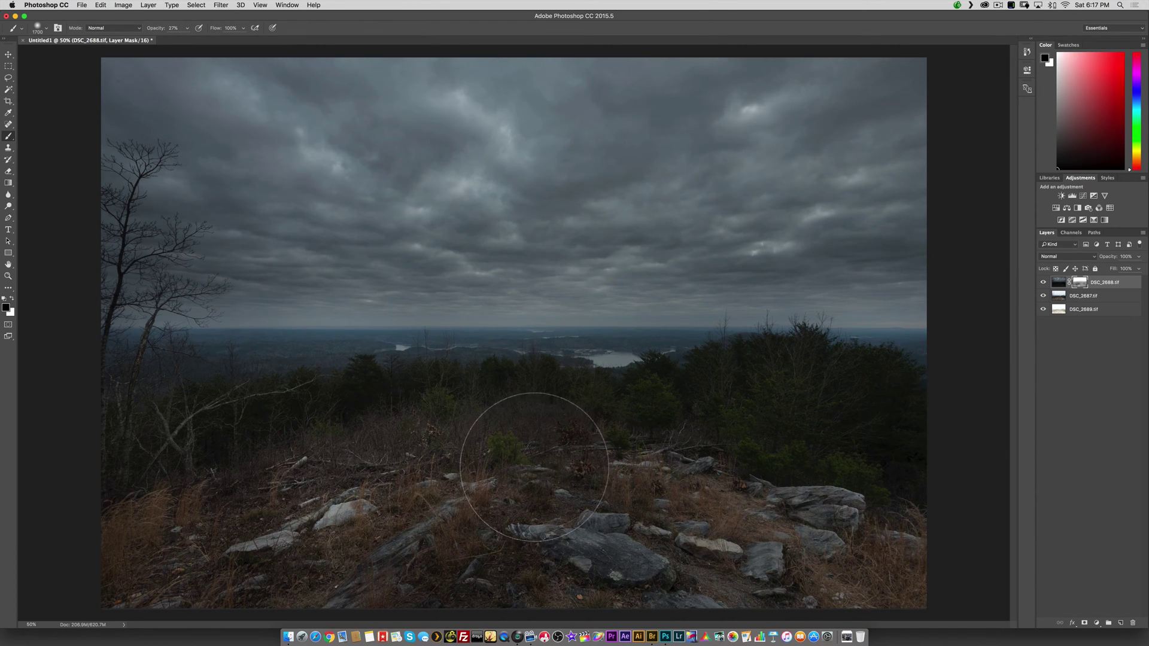
# Step: Paint the mask over the evergreens in the middle ground, varying the brush size between 600 and 1100 px
pyautogui.press('[')
pyautogui.press('[')
pyautogui.press('[')
pyautogui.press('[')
pyautogui.press('[')
pyautogui.press('[')
pyautogui.press('[')
pyautogui.press('[')
pyautogui.press('[')
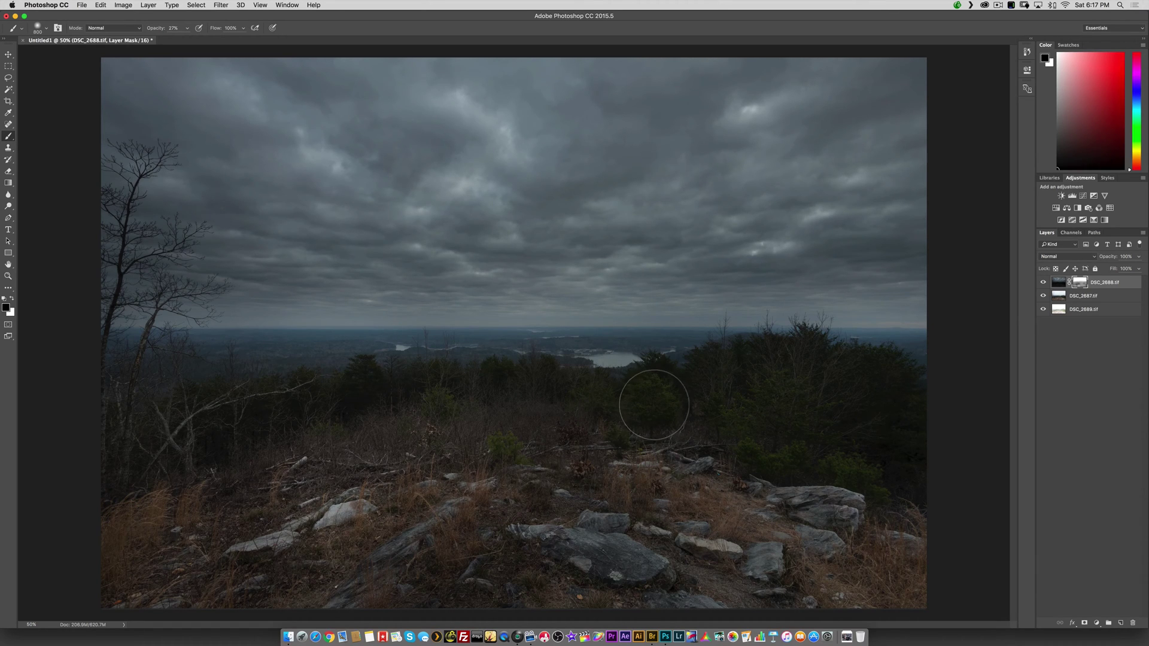
pyautogui.press('[')
pyautogui.press('[')
pyautogui.press(']')
pyautogui.press(']')
pyautogui.press('[')
pyautogui.press('[')
pyautogui.press(']')
pyautogui.press(']')
pyautogui.press(']')
pyautogui.press(']')
pyautogui.press(']')
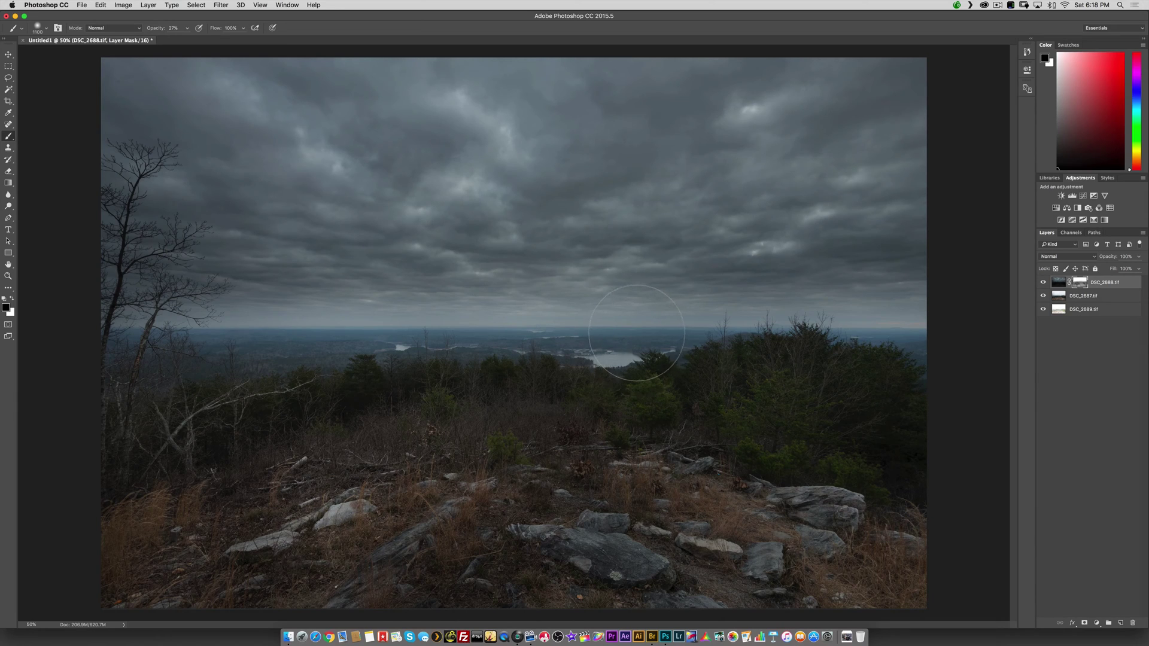
# Step: Enlarge the brush, lower its opacity to 16%, and paint the mask along the sky just above the horizon
pyautogui.press(']')
pyautogui.press(']')
pyautogui.press(']')
pyautogui.press(']')
pyautogui.press(']')
pyautogui.press(']')
pyautogui.press(']')
pyautogui.press(']')
pyautogui.moveTo(487, 305)
pyautogui.mouseDown()
pyautogui.moveTo(737, 299)
pyautogui.moveTo(956, 331)
pyautogui.moveTo(861, 309)
pyautogui.moveTo(634, 297)
pyautogui.moveTo(477, 271)
pyautogui.moveTo(328, 294)
pyautogui.moveTo(143, 309)
pyautogui.mouseUp()
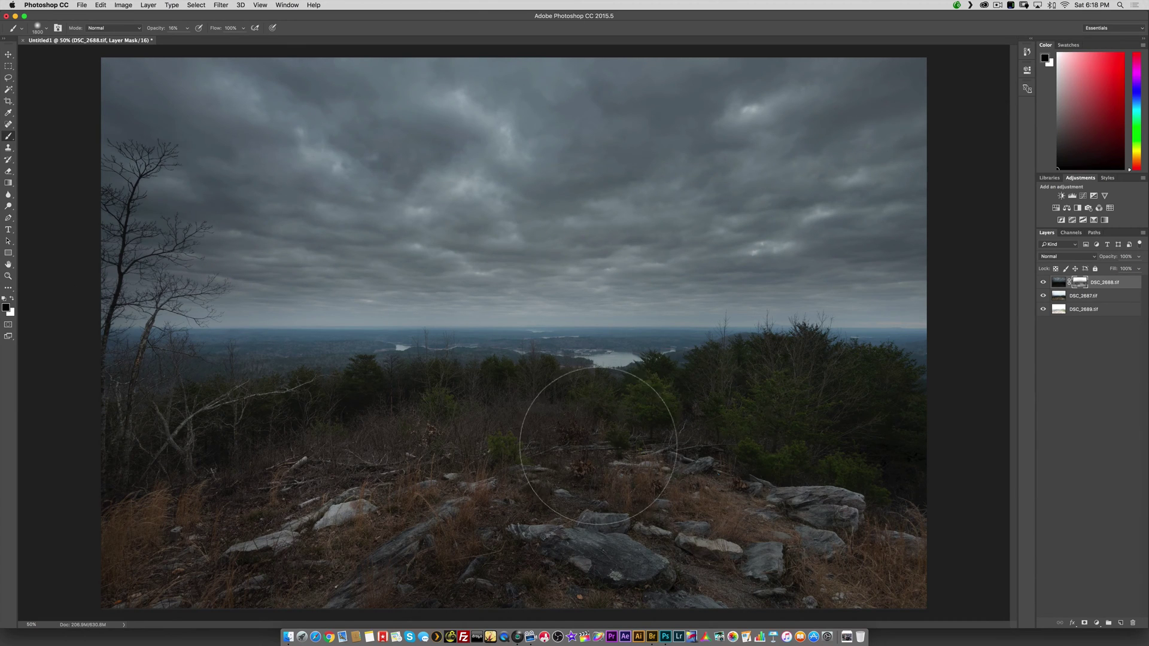
# Step: Paint further strokes along the horizon with a 1500 px brush, and resize the brush to 1600 px
pyautogui.press('[')
pyautogui.press('[')
pyautogui.press('[')
pyautogui.press('[')
pyautogui.press('[')
pyautogui.moveTo(443, 285); pyautogui.dragTo(519, 289)
pyautogui.moveTo(676, 297)
pyautogui.mouseDown()
pyautogui.moveTo(707, 301)
pyautogui.moveTo(540, 297)
pyautogui.moveTo(719, 307)
pyautogui.mouseUp()
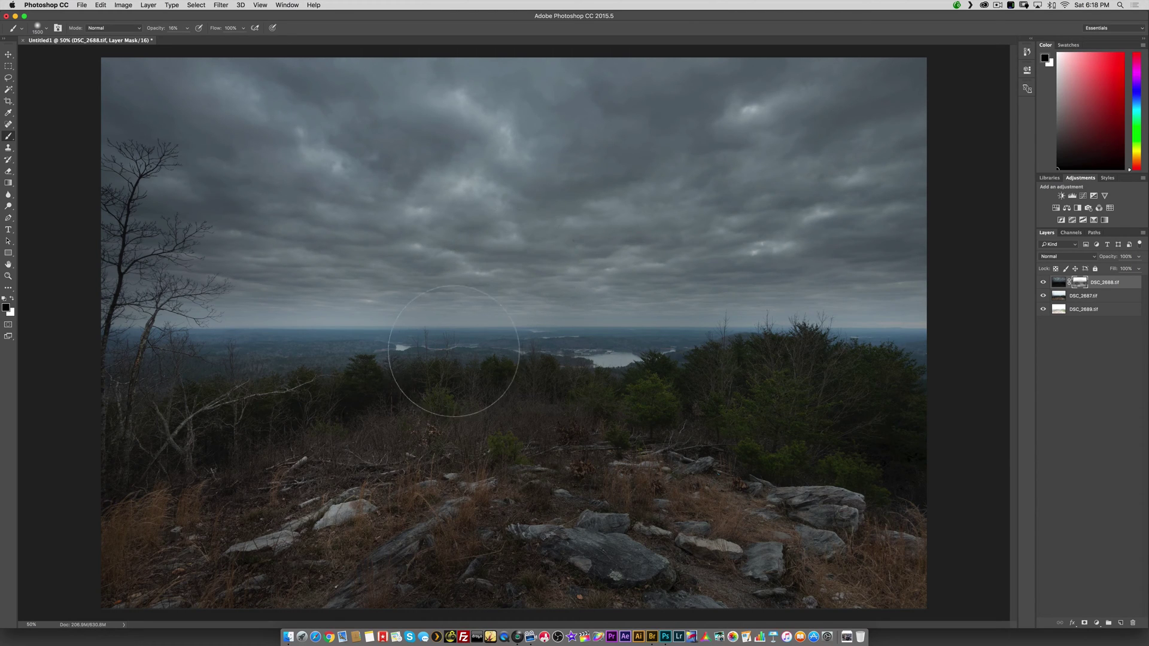
pyautogui.press(']')
pyautogui.press(']')
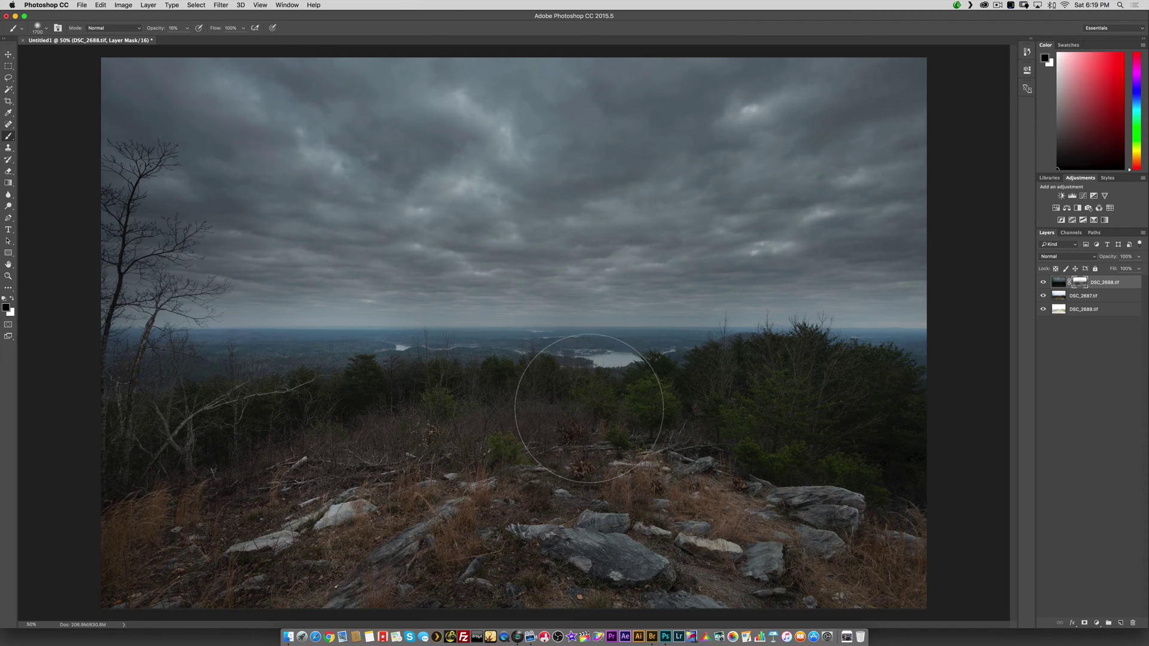
pyautogui.press('[')
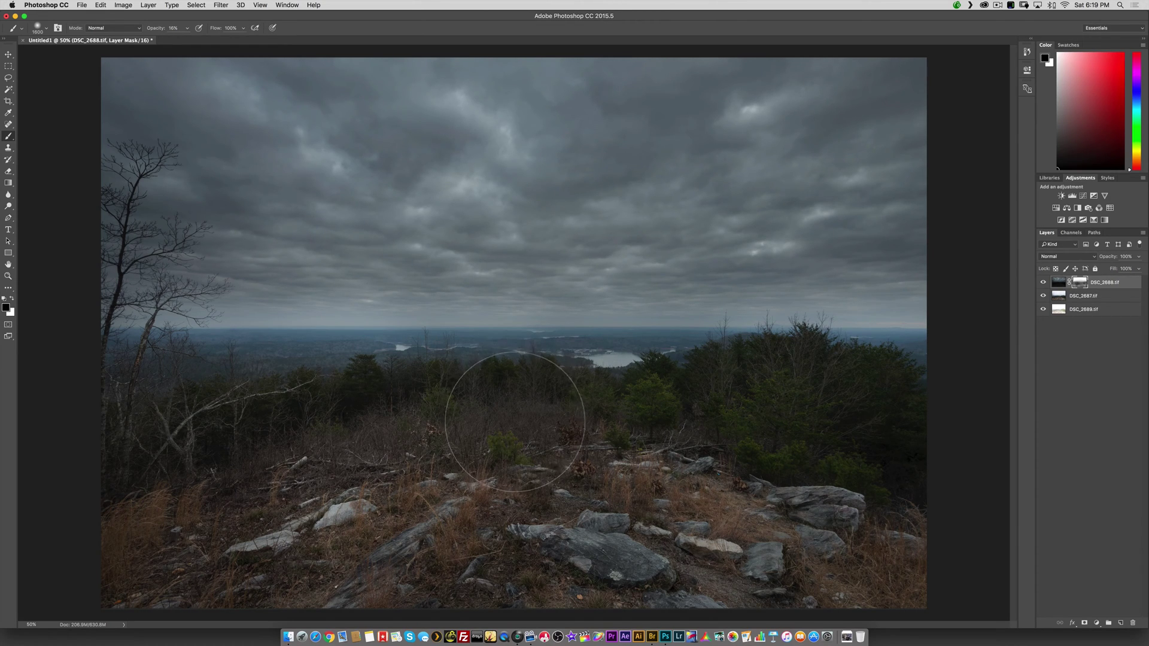
# Step: Compare the blend before and after by toggling the visibility of the masked DSC_2688.tif layer
pyautogui.press('v')
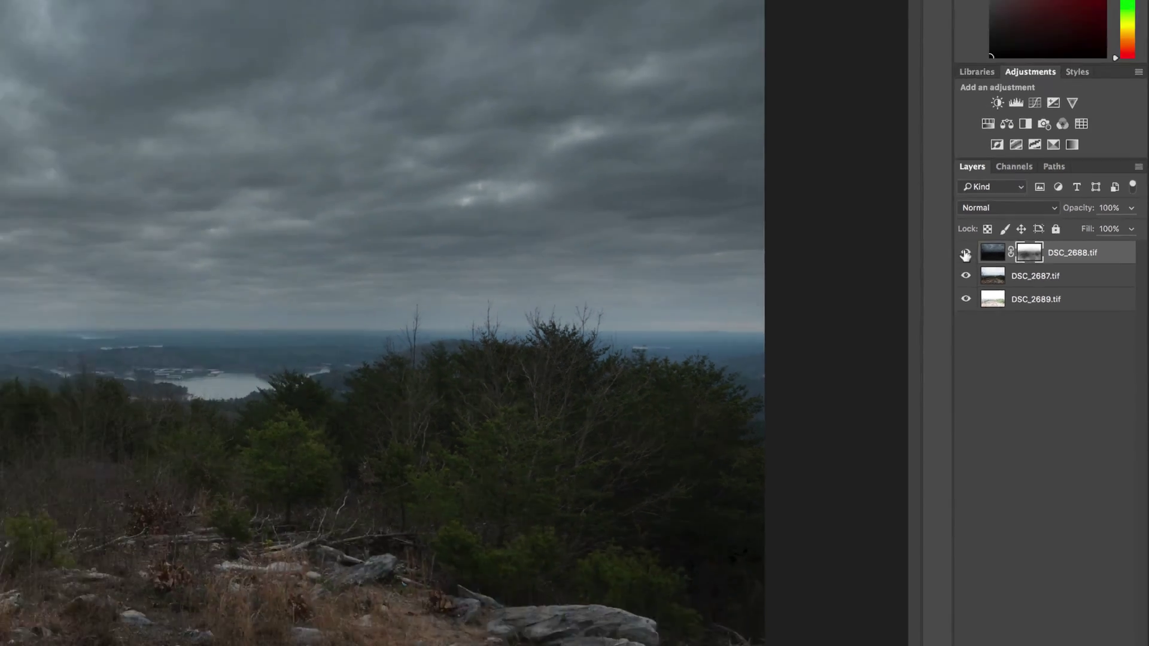
pyautogui.click(838, 202)
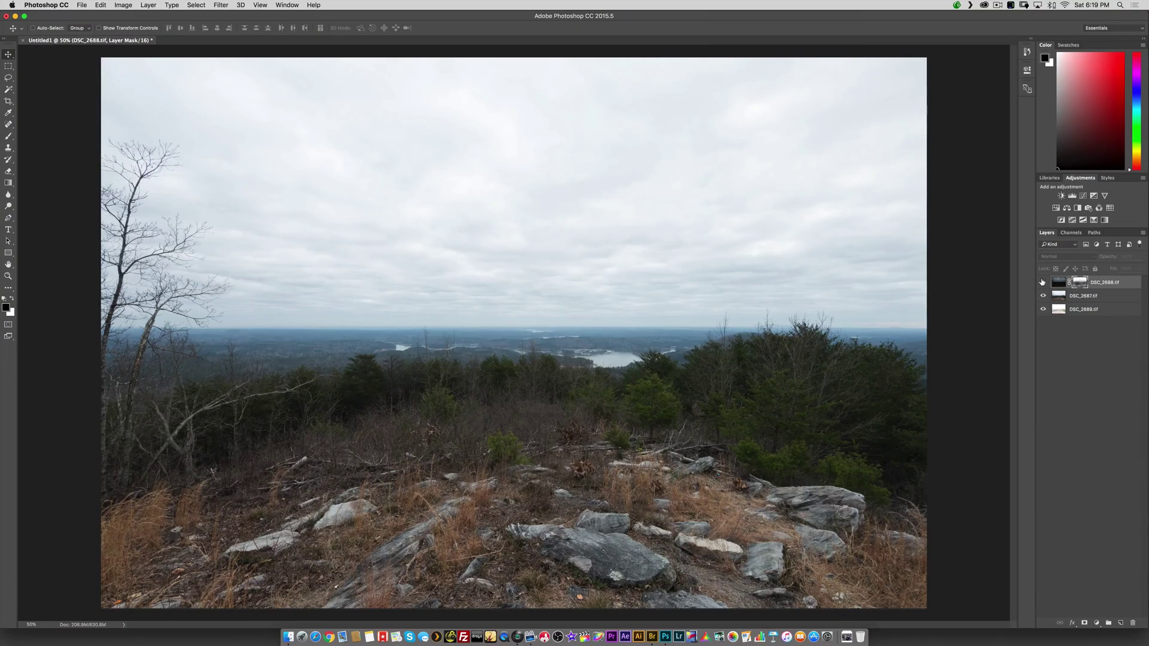
pyautogui.click(1041, 282)
pyautogui.click(1042, 283)
pyautogui.click(1040, 284)
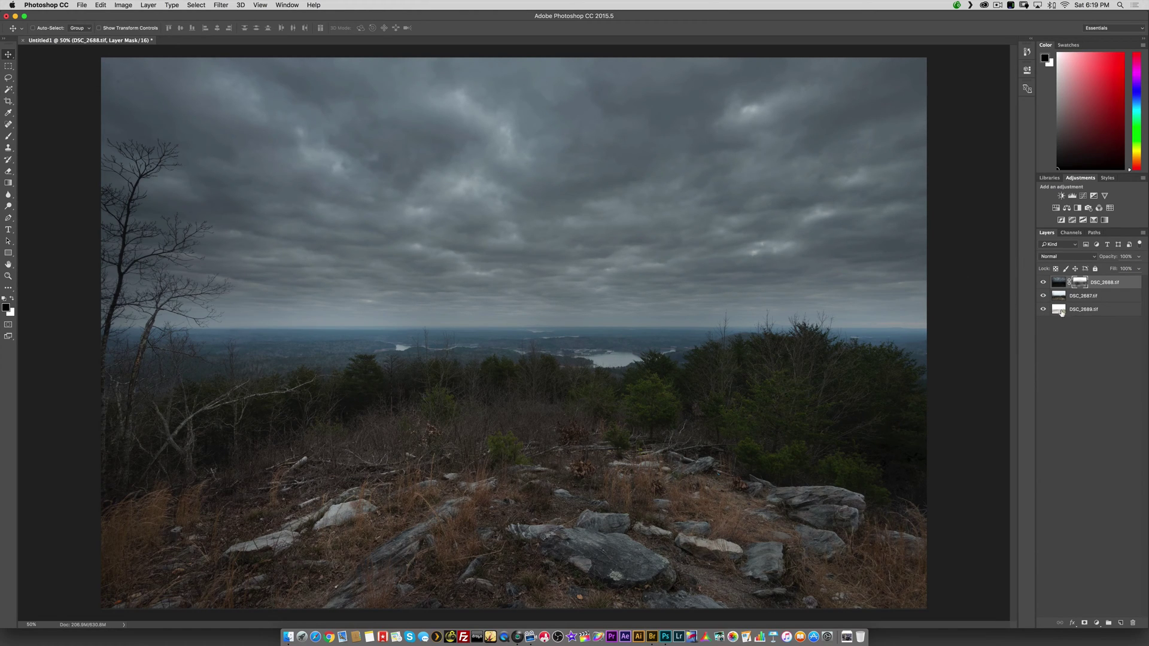
# Step: Merge the three exposure layers into one and duplicate the merged layer
pyautogui.keyDown('shift'); pyautogui.click(1084, 310); pyautogui.keyUp('shift')
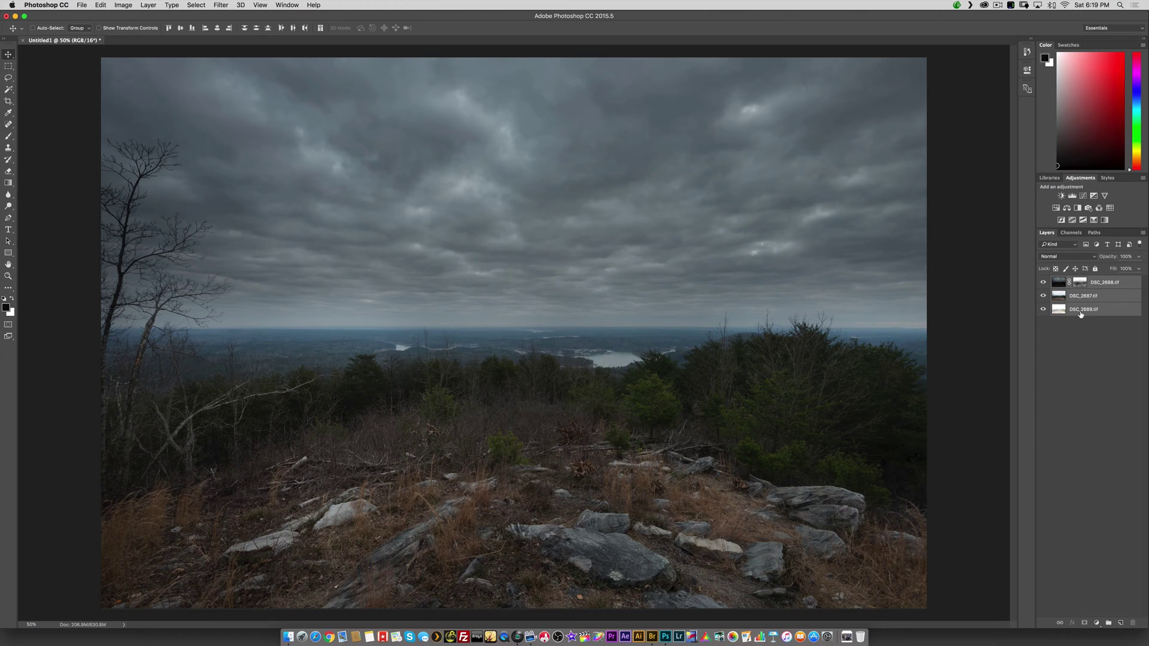
pyautogui.press('super+e')
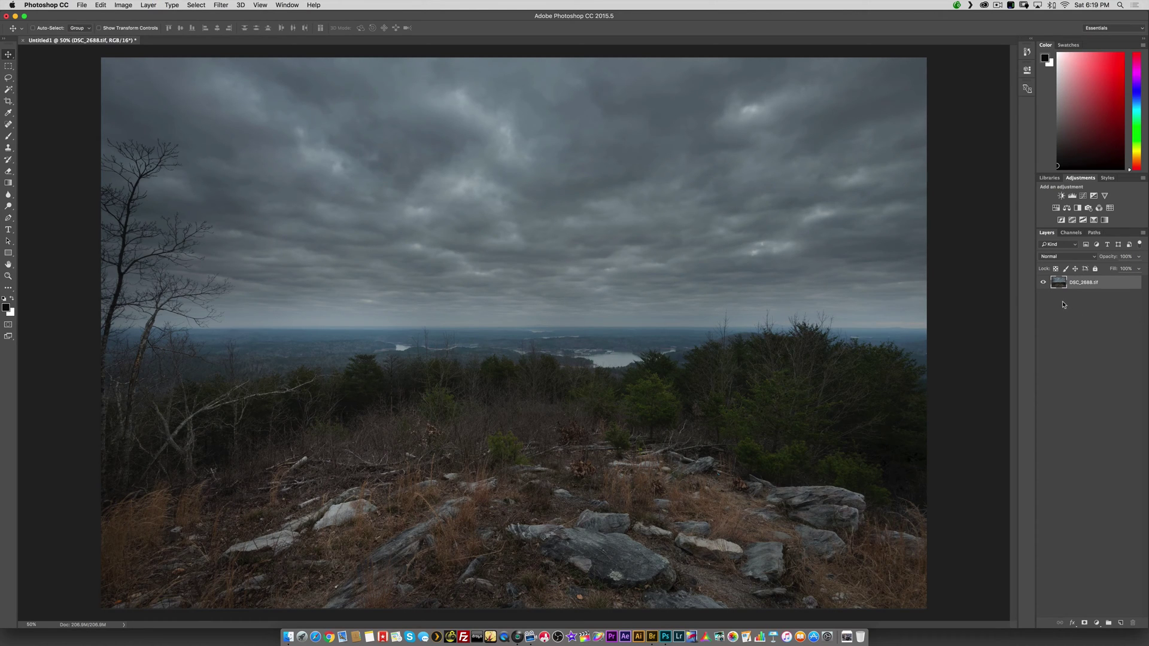
pyautogui.press('super+j')
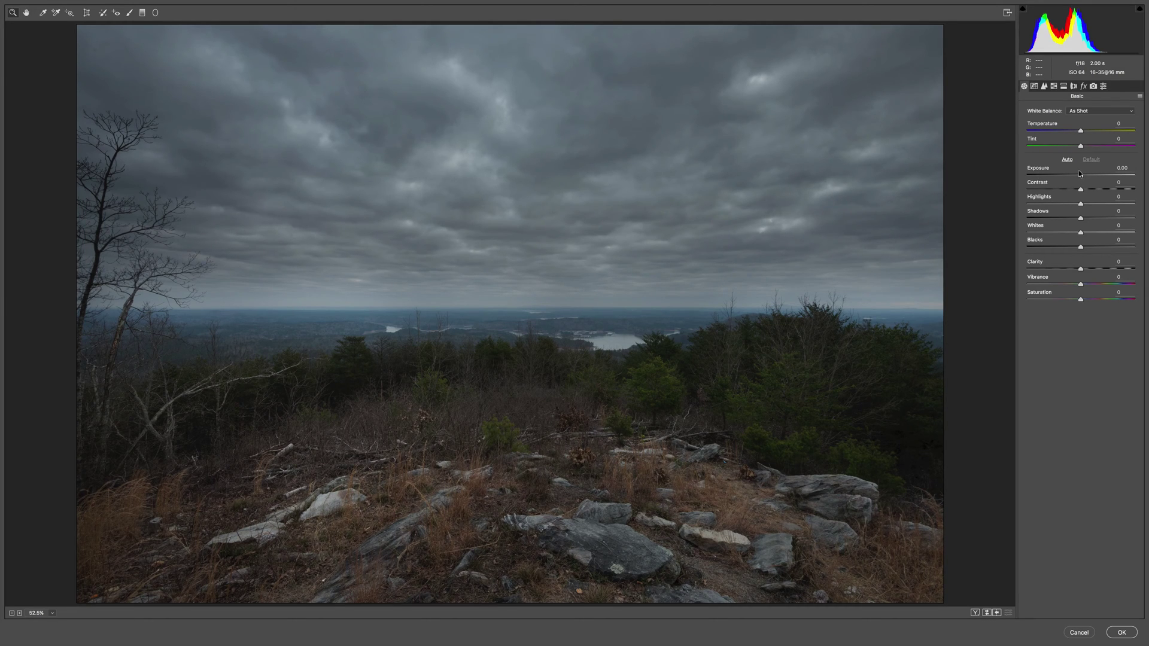
# Step: In the Camera Raw filter, set Exposure to +0.15, Contrast to +27, Highlights to -51, Shadows to +58 and Blacks to +28
pyautogui.moveTo(1080, 173); pyautogui.dragTo(1097, 192)
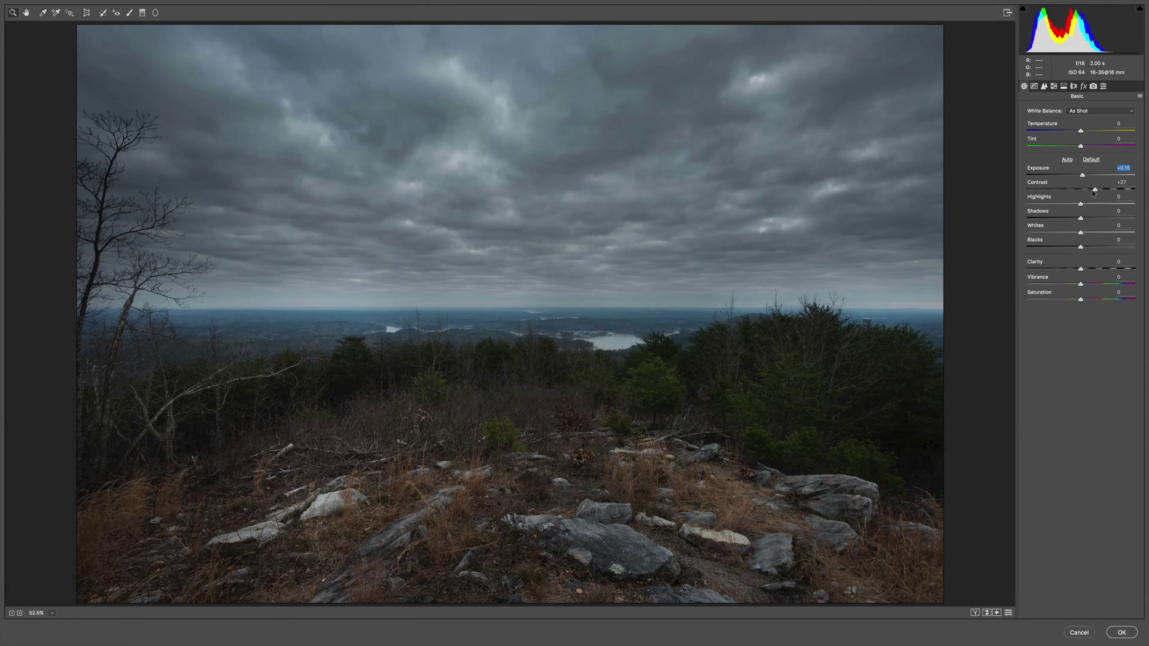
pyautogui.moveTo(1082, 217); pyautogui.dragTo(1096, 218)
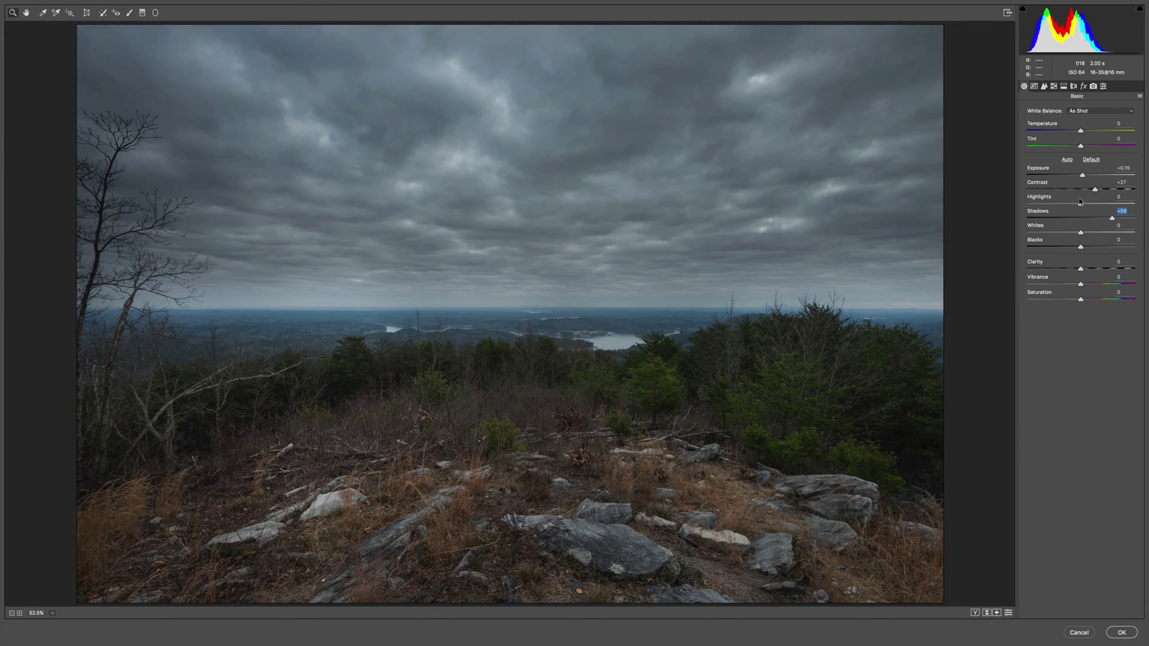
pyautogui.moveTo(1071, 198); pyautogui.dragTo(1062, 210)
pyautogui.moveTo(1078, 248); pyautogui.dragTo(1093, 245)
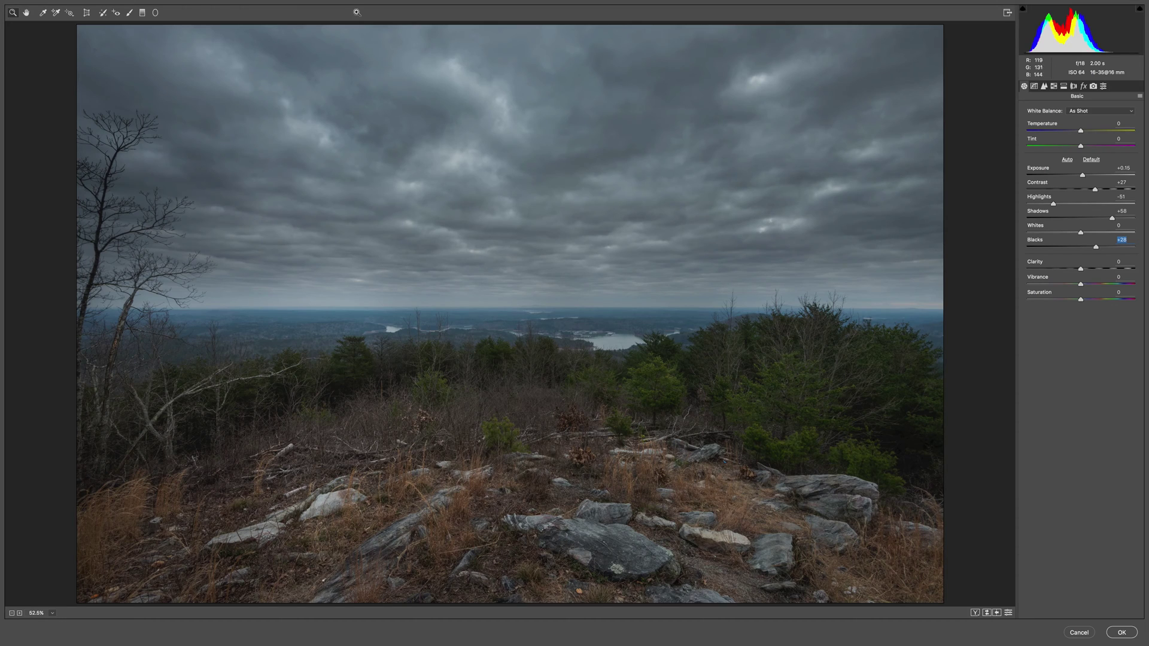
# Step: Add a graduated filter from the upper sky to just below the horizon, with Exposure -0.60 and Contrast +15
pyautogui.click(142, 12)
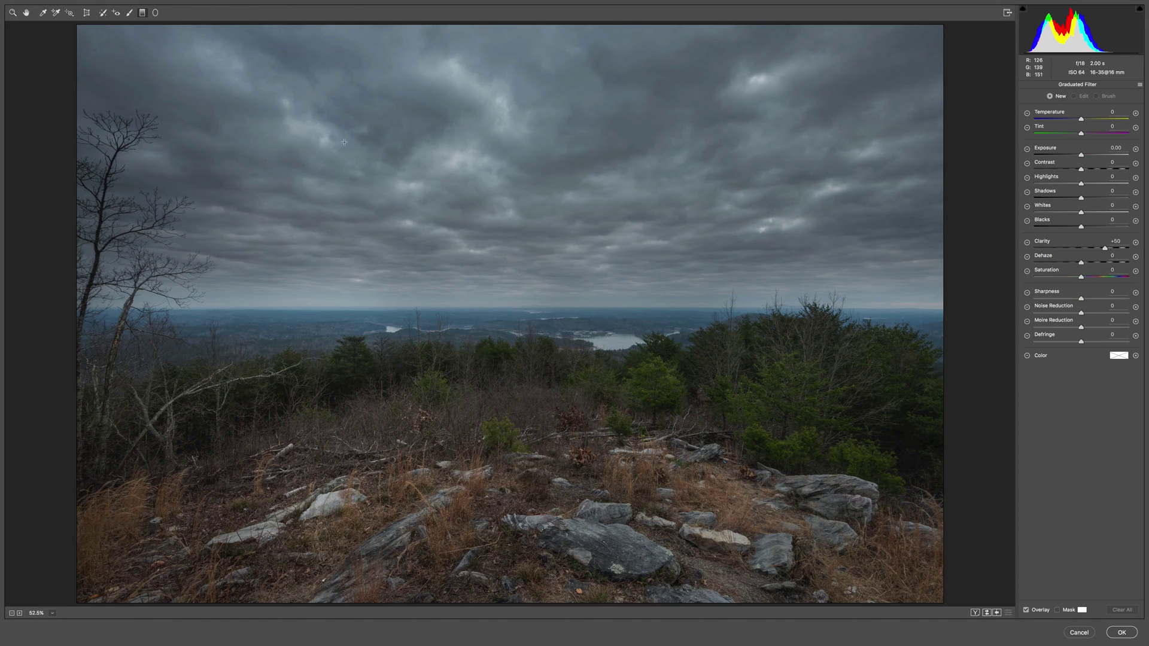
pyautogui.moveTo(509, 94); pyautogui.dragTo(511, 321)
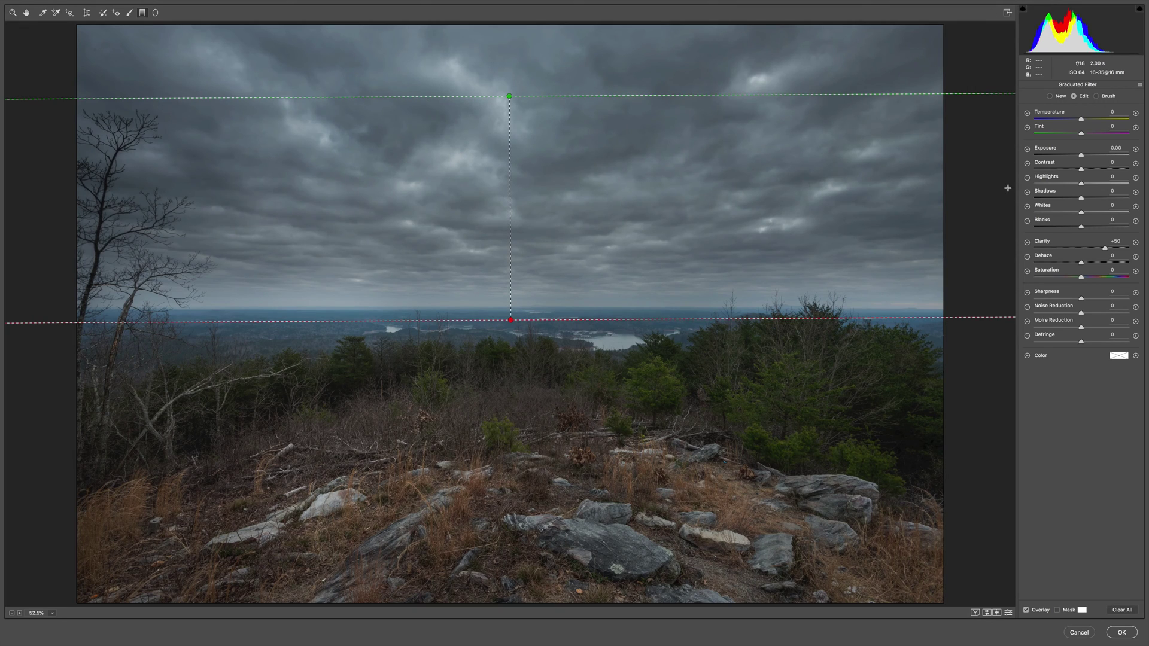
pyautogui.moveTo(1082, 154); pyautogui.dragTo(1074, 154)
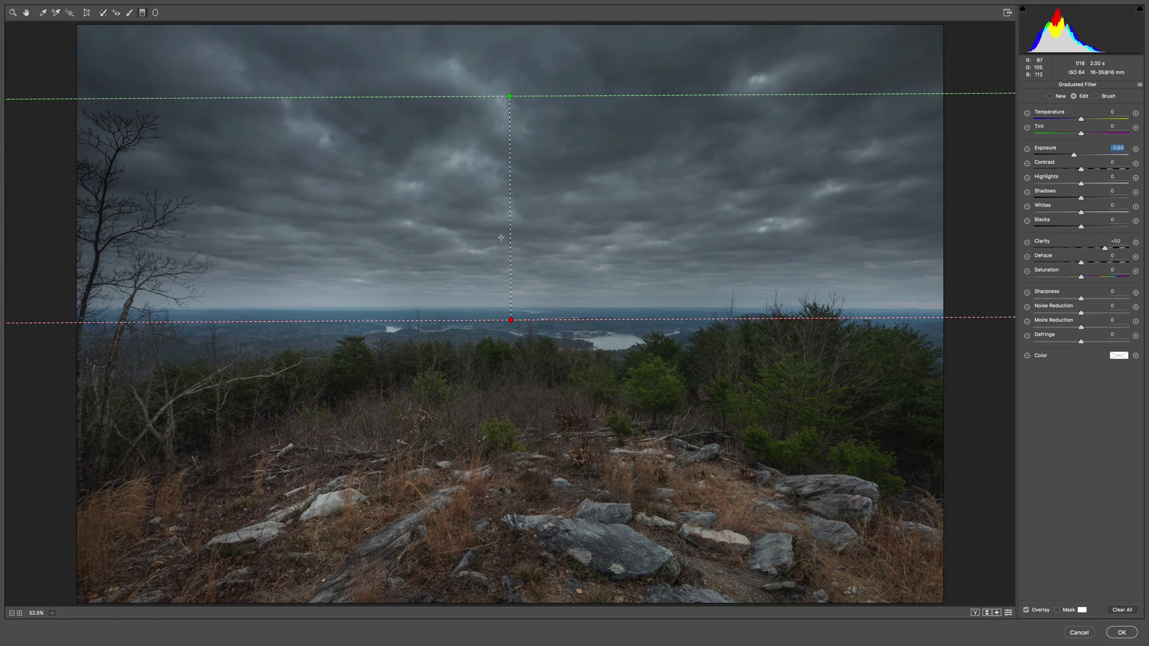
pyautogui.moveTo(511, 219)
pyautogui.mouseDown()
pyautogui.moveTo(509, 250)
pyautogui.moveTo(513, 207)
pyautogui.moveTo(521, 393)
pyautogui.moveTo(527, 147)
pyautogui.moveTo(527, 254)
pyautogui.moveTo(528, 181)
pyautogui.moveTo(529, 222)
pyautogui.mouseUp()
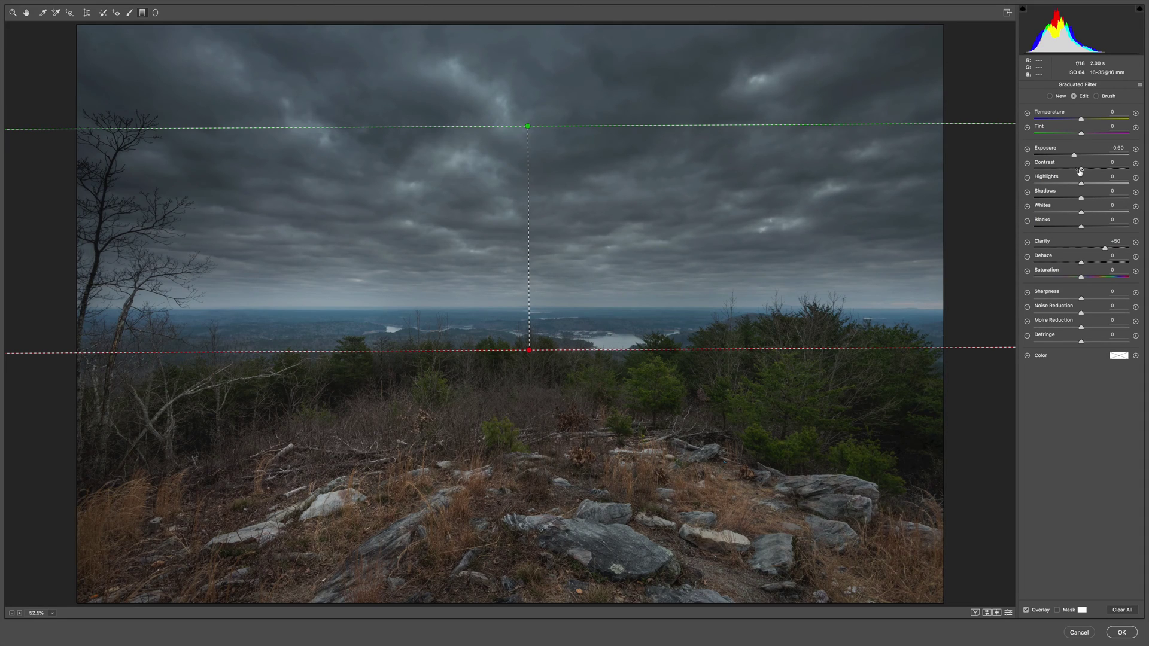
pyautogui.moveTo(1082, 169); pyautogui.dragTo(1078, 174)
pyautogui.press('z')
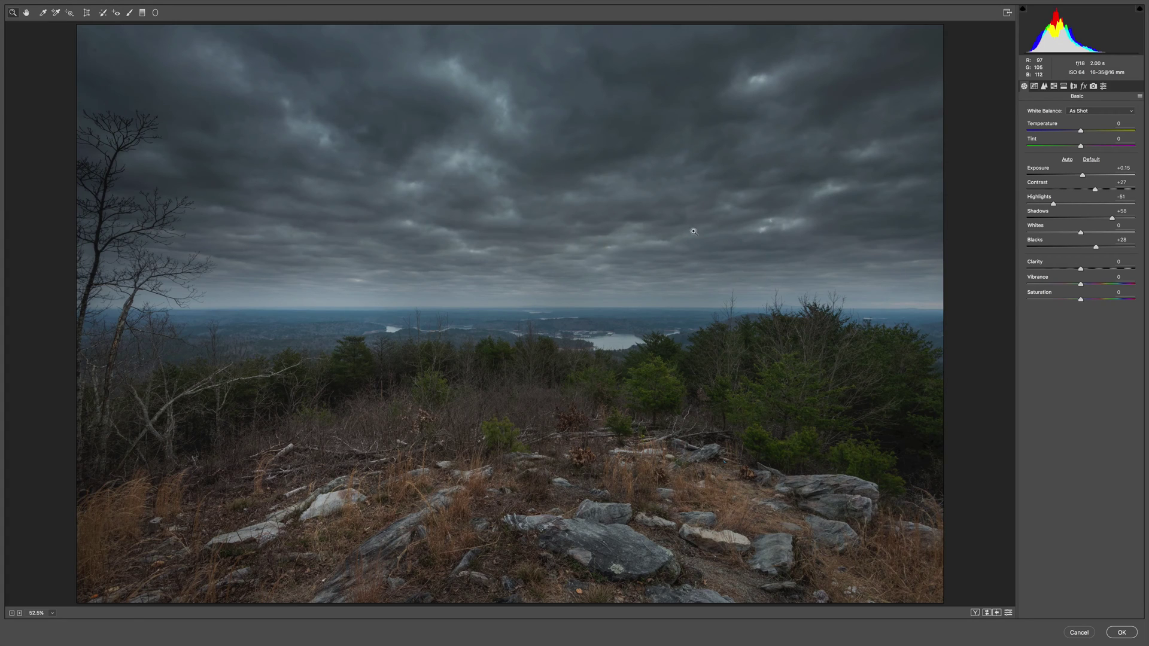
# Step: Paint a new adjustment brush with Clarity +45 over the clouds, using a large brush and reducing its size while working
pyautogui.moveTo(143, 238); pyautogui.dragTo(145, 166)
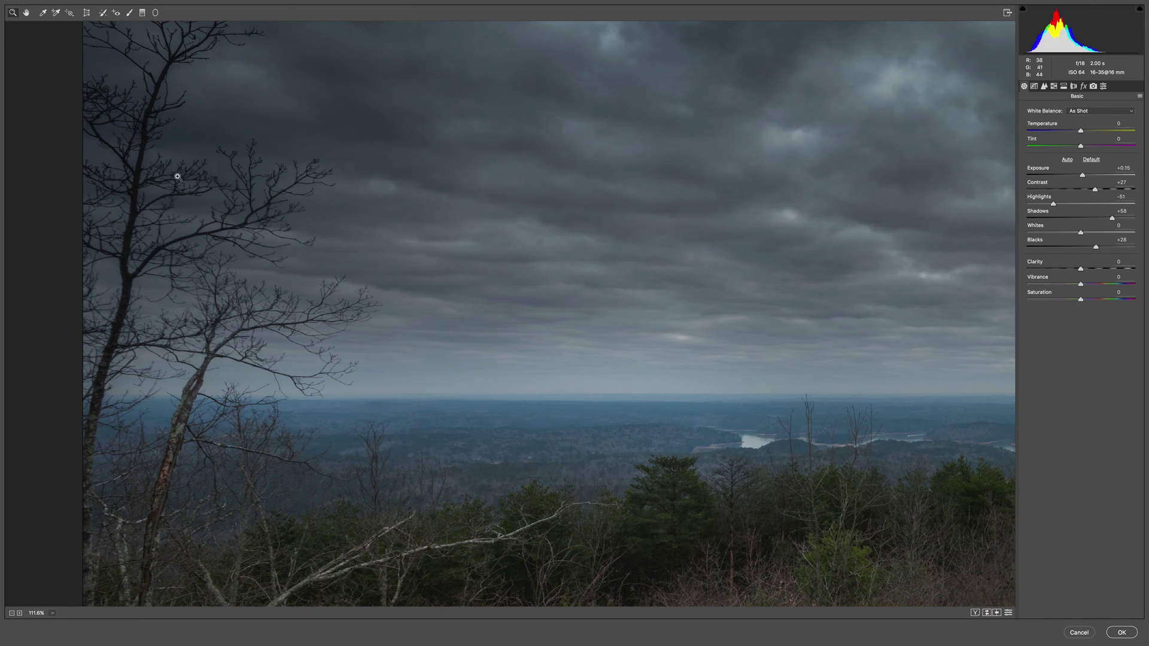
pyautogui.hotkey('ctrl', '0')
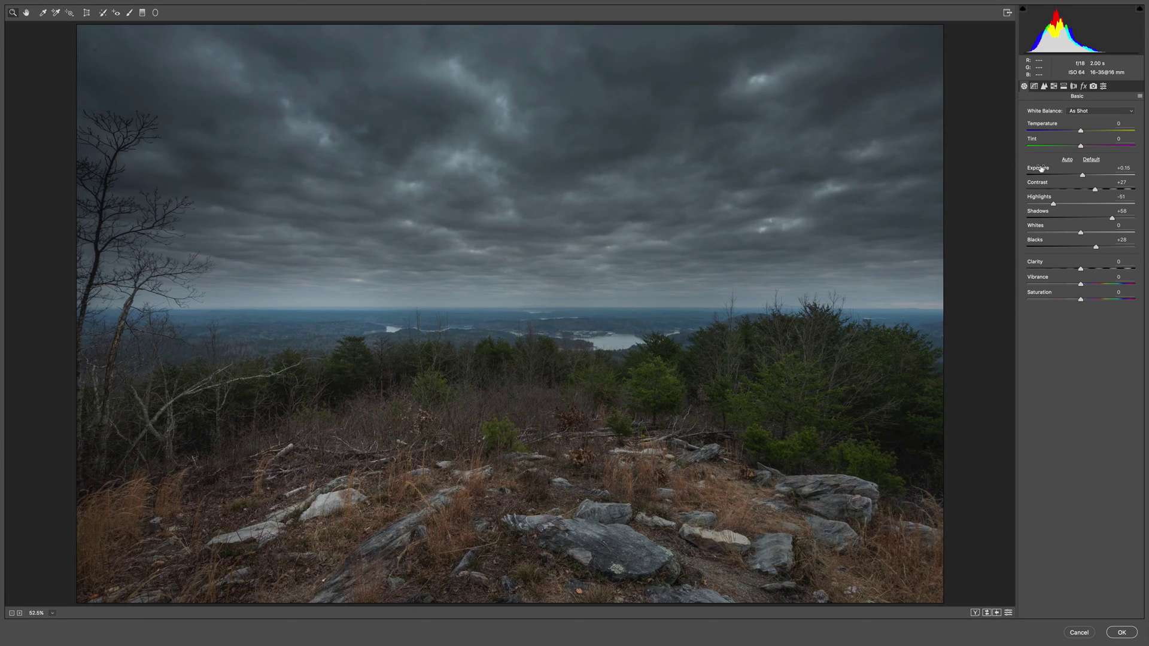
pyautogui.click(130, 13)
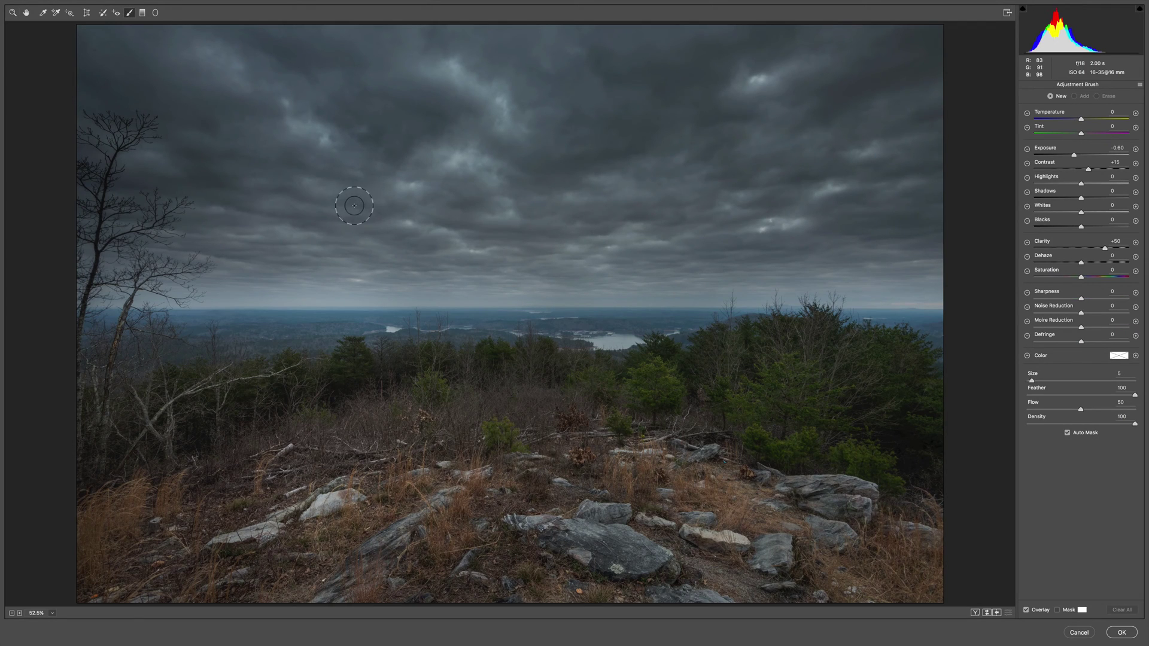
pyautogui.press(']')
pyautogui.press(']')
pyautogui.press(']')
pyautogui.press(']')
pyautogui.press(']')
pyautogui.press(']')
pyautogui.press(']')
pyautogui.press(']')
pyautogui.press(']')
pyautogui.press(']')
pyautogui.press(']')
pyautogui.press(']')
pyautogui.press(']')
pyautogui.press(']')
pyautogui.click(656, 140)
pyautogui.press('[')
pyautogui.press('[')
pyautogui.press('[')
pyautogui.press('[')
pyautogui.moveTo(483, 132)
pyautogui.mouseDown()
pyautogui.moveTo(474, 174)
pyautogui.moveTo(485, 102)
pyautogui.moveTo(769, 83)
pyautogui.moveTo(757, 153)
pyautogui.moveTo(844, 179)
pyautogui.moveTo(835, 168)
pyautogui.mouseUp()
pyautogui.press('[')
pyautogui.press('[')
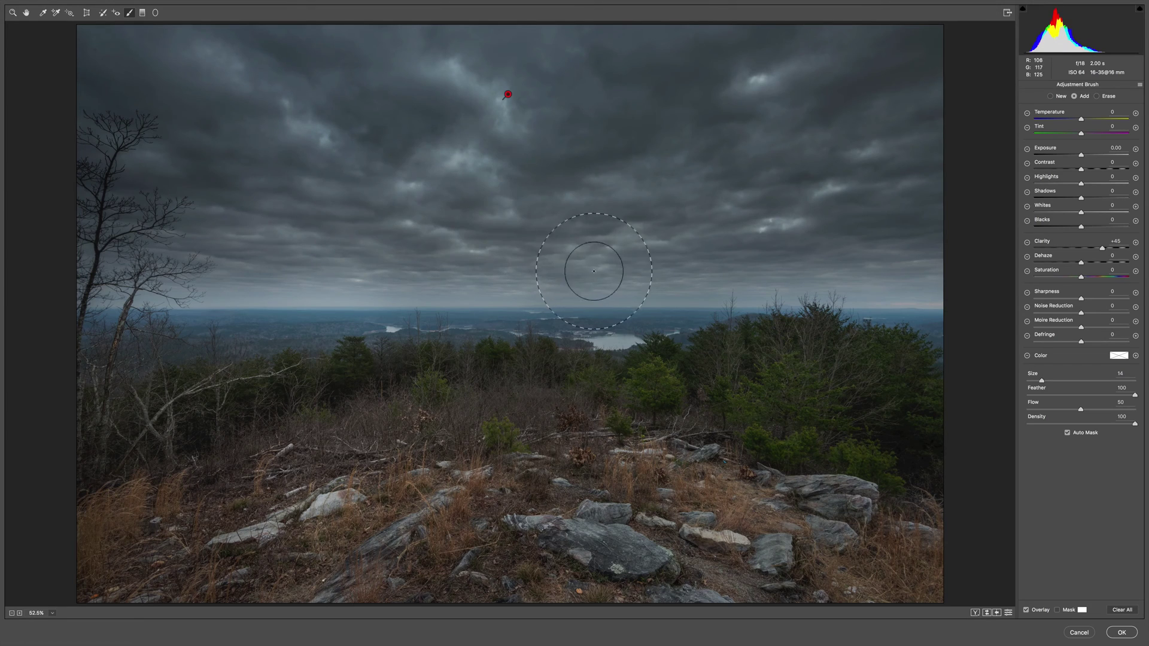
# Step: Toggle the brush's pin overlay repeatedly to examine the clarity painted into the clouds
pyautogui.press('v')
pyautogui.press('[')
pyautogui.press('[')
pyautogui.press('[')
pyautogui.press('[')
pyautogui.press('v')
pyautogui.press('v')
pyautogui.press('v')
pyautogui.press('v')
pyautogui.press('v')
pyautogui.press('v')
pyautogui.press('v')
pyautogui.press('v')
pyautogui.press('v')
pyautogui.press('v')
pyautogui.press('v')
# Step: Extend the Clarity +45 brush across the distant hills and lakeshore below the horizon, using a small brush of about size 5
pyautogui.press('[')
pyautogui.press('[')
pyautogui.press('[')
pyautogui.press('[')
pyautogui.press(']')
pyautogui.scroll(5, 611, 327)
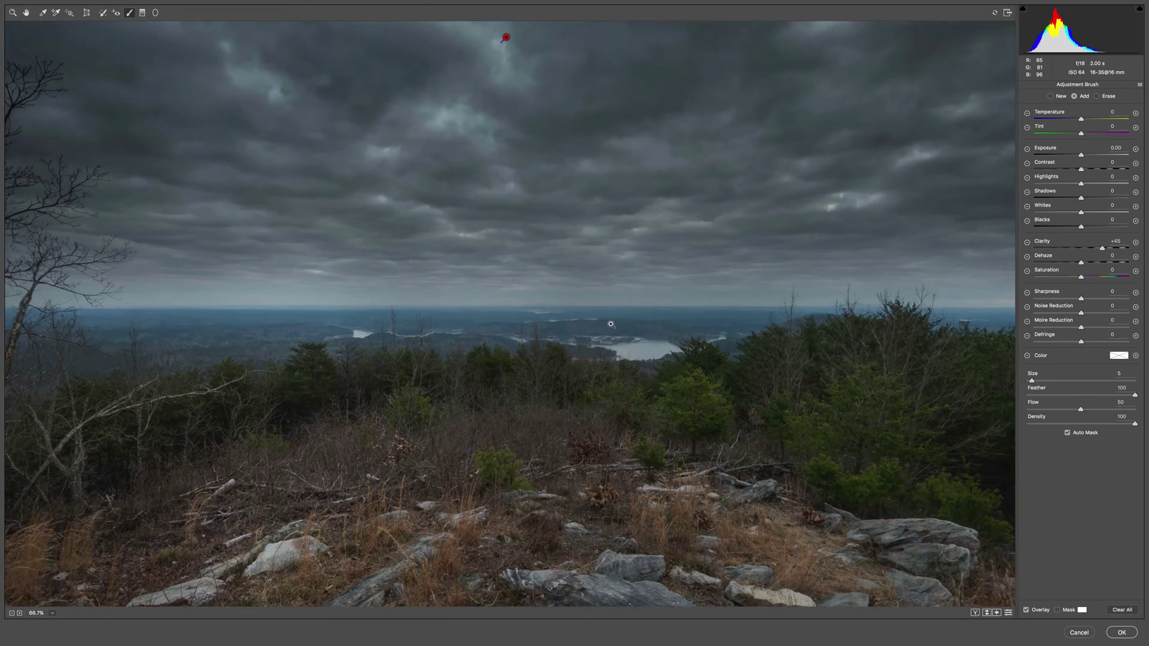
pyautogui.scroll(-4, 617, 334)
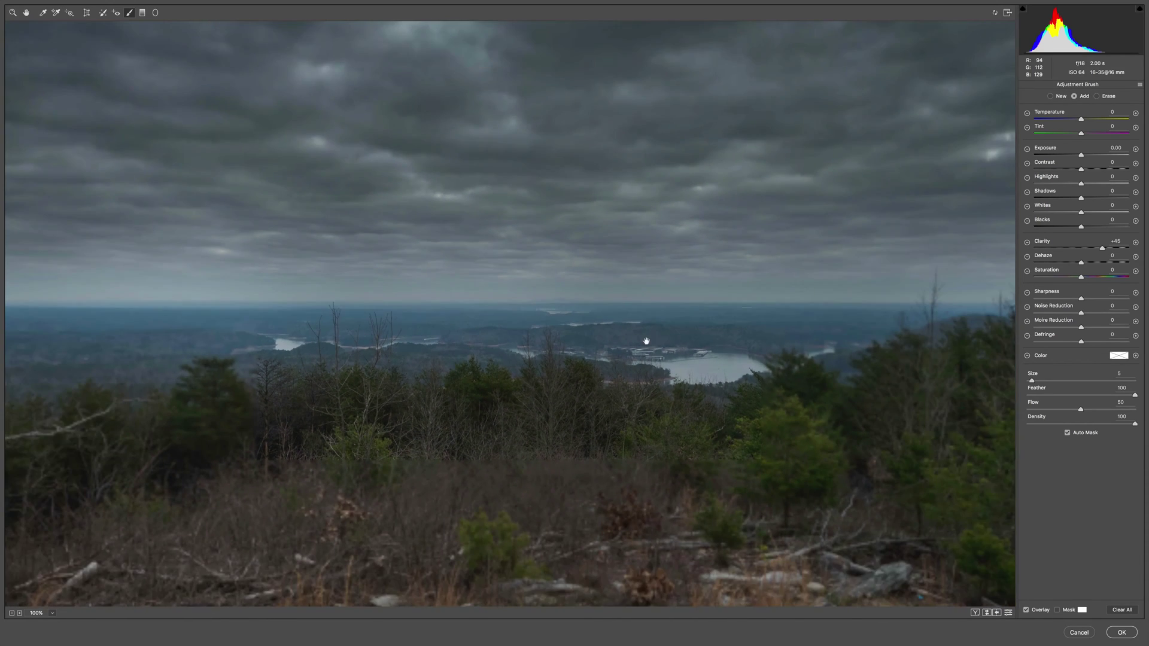
pyautogui.press(']')
pyautogui.press(']')
pyautogui.press(']')
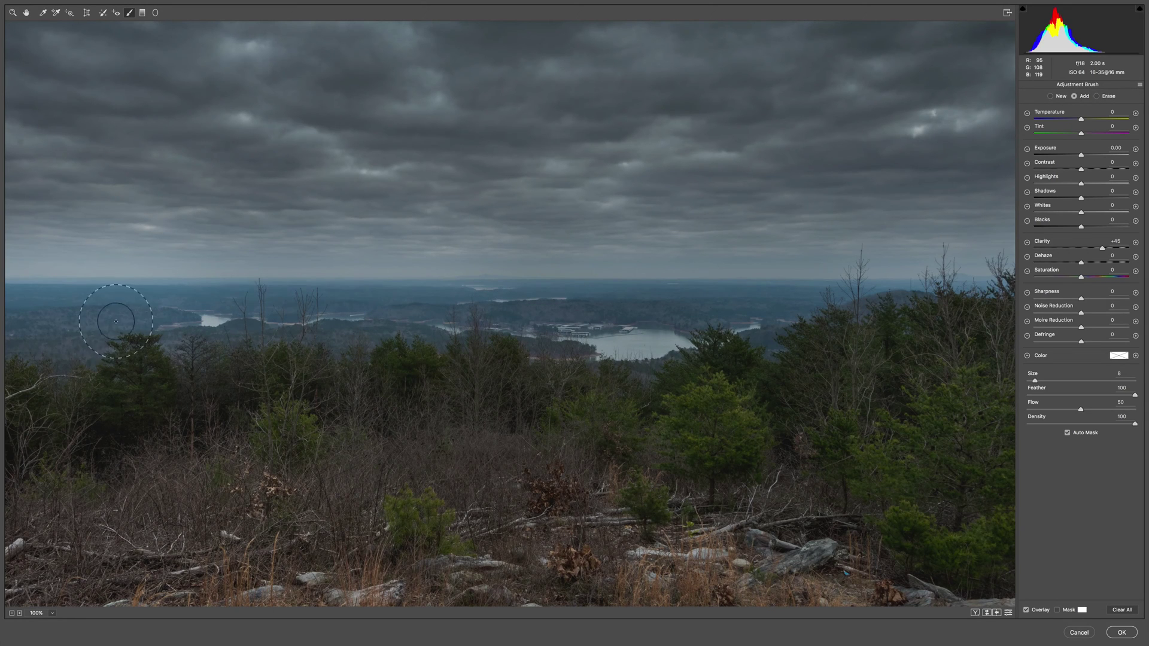
pyautogui.hscroll(3, 657, 316)
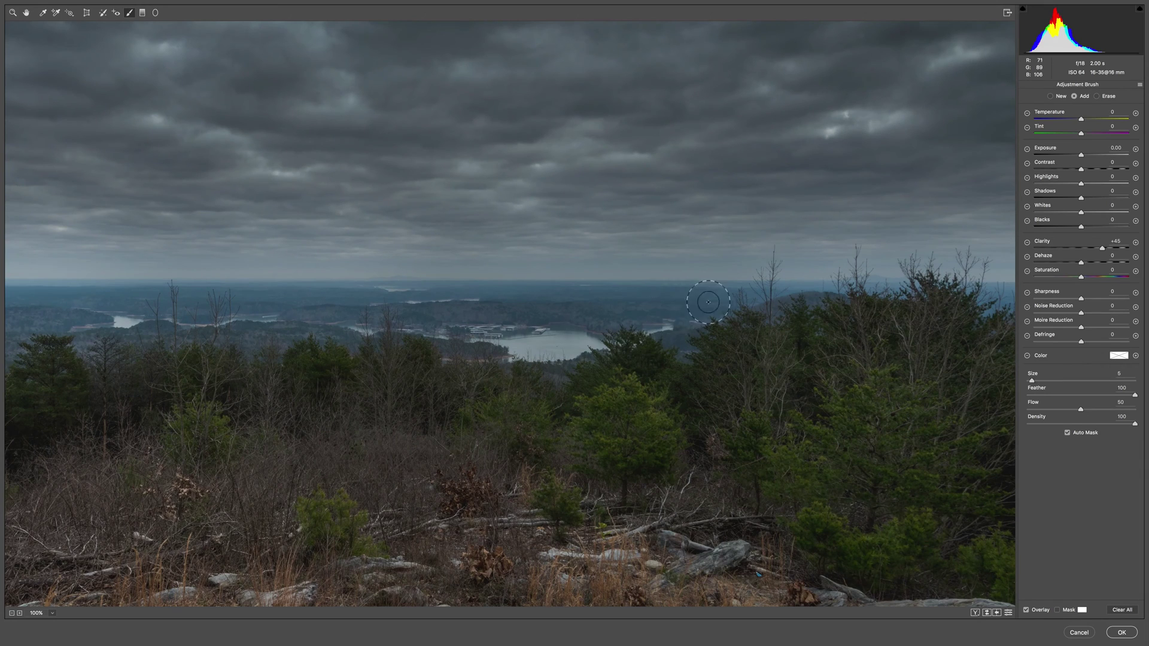
pyautogui.press('[')
pyautogui.press('[')
pyautogui.press('[')
pyautogui.hscroll(6, 718, 303)
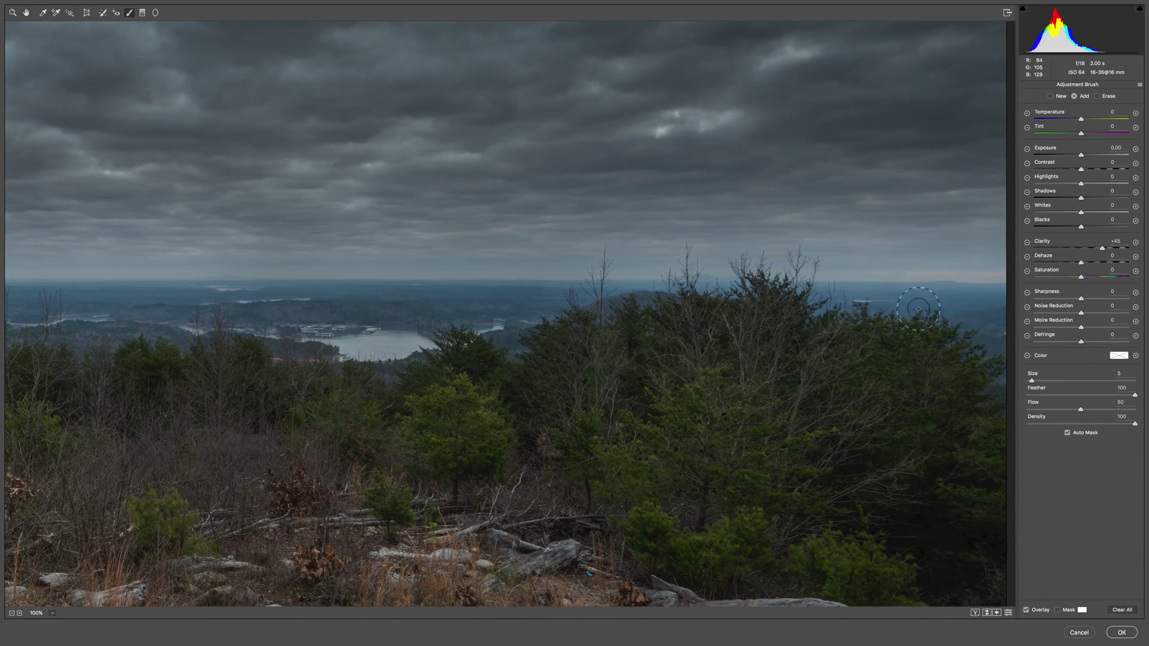
pyautogui.scroll(-2, 601, 287)
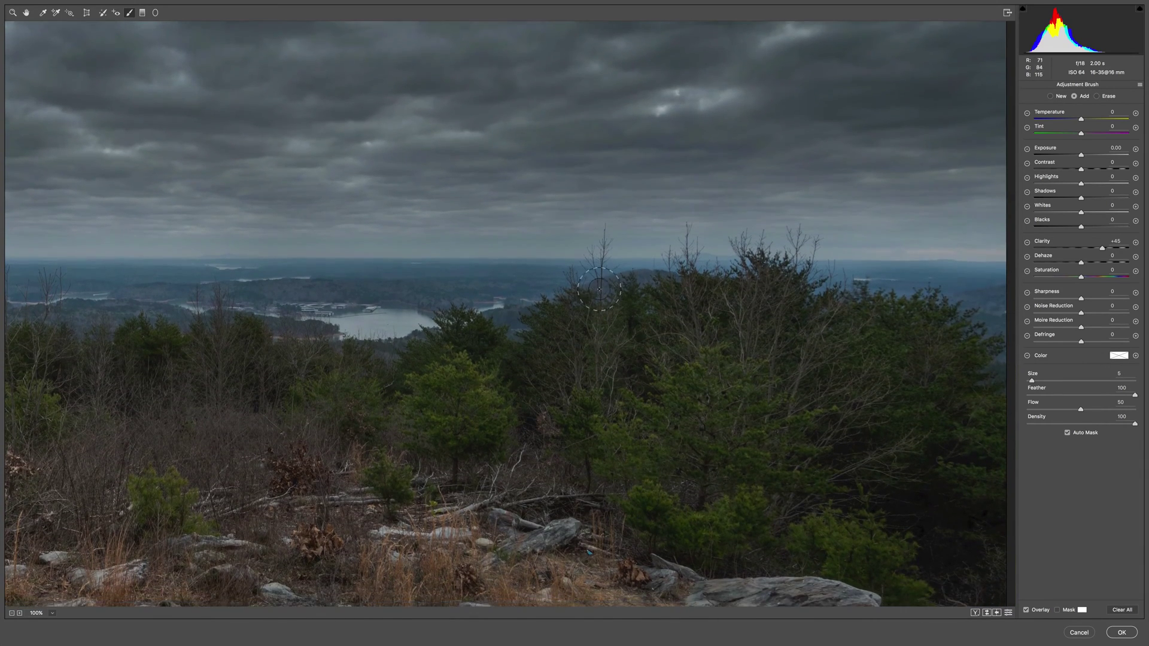
pyautogui.hscroll(-15, 423, 313)
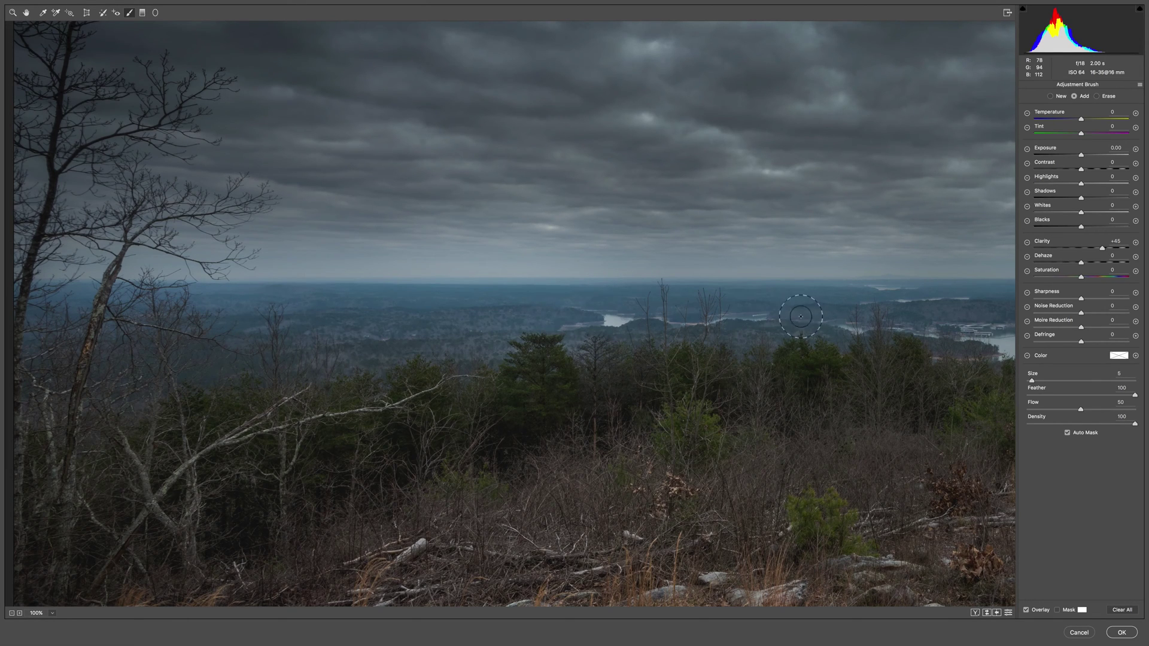
pyautogui.moveTo(813, 303); pyautogui.dragTo(541, 295)
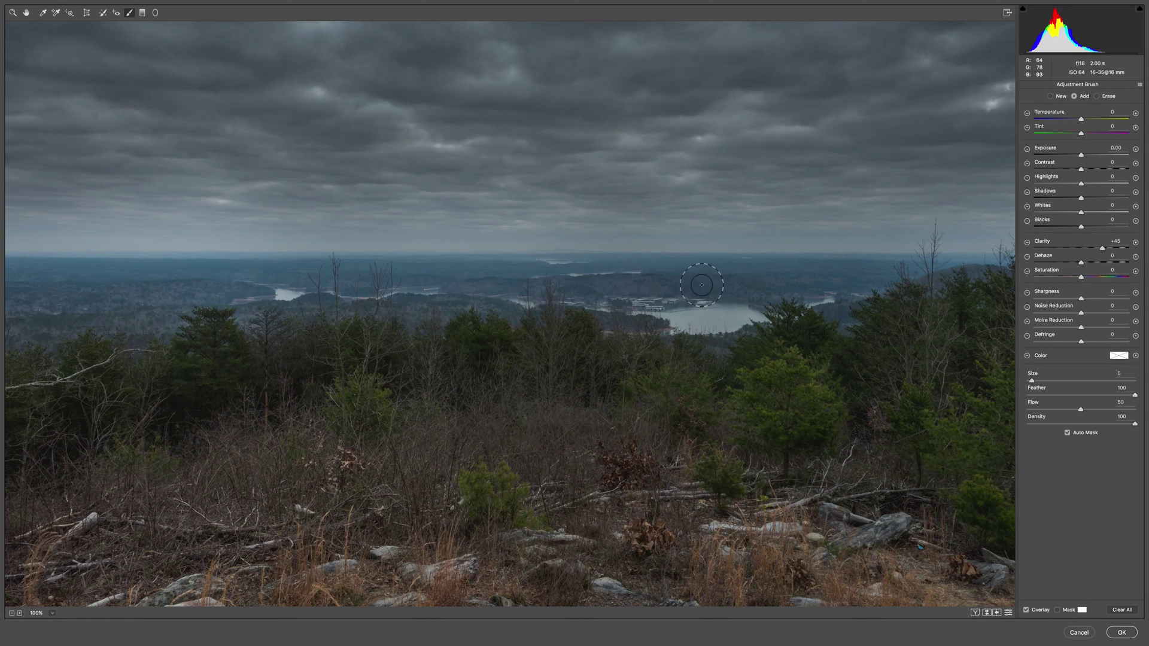
pyautogui.press('super+0')
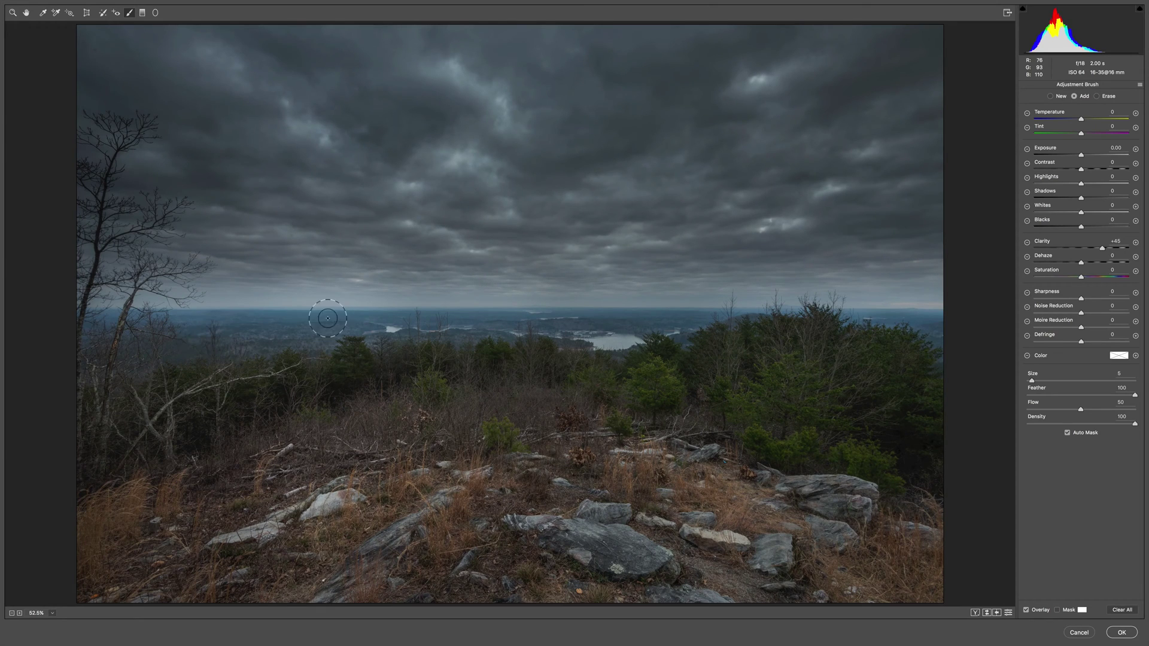
pyautogui.press('z')
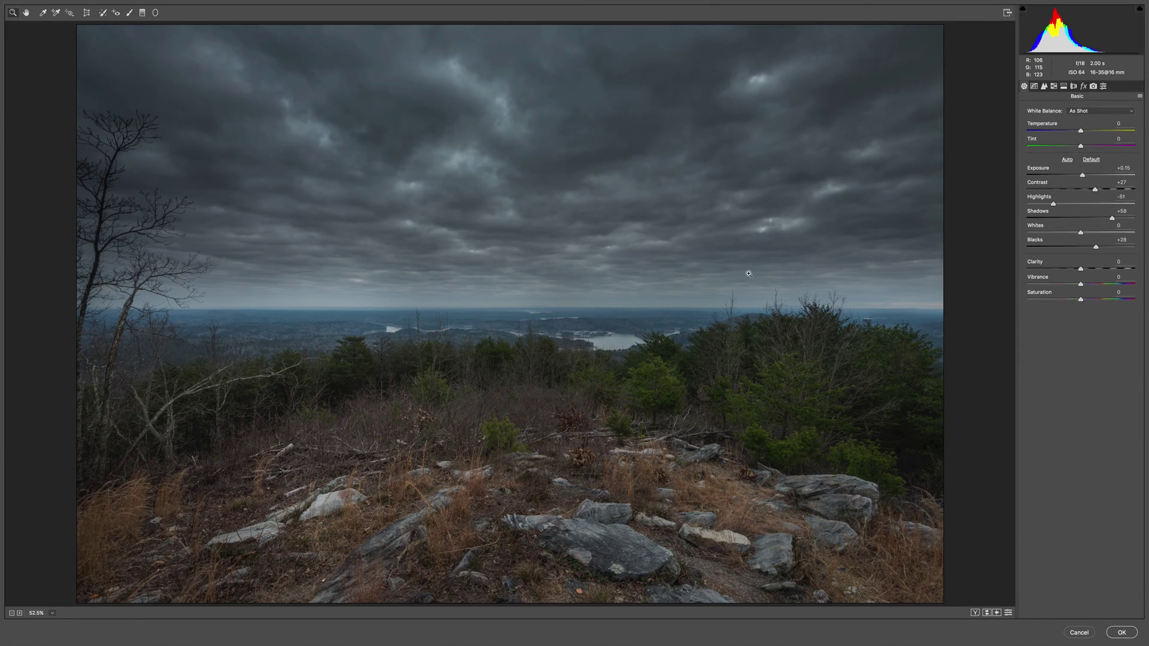
# Step: Add a new brush adjustment with Contrast +25 and paint it across the lake and distant hills
pyautogui.click(130, 13)
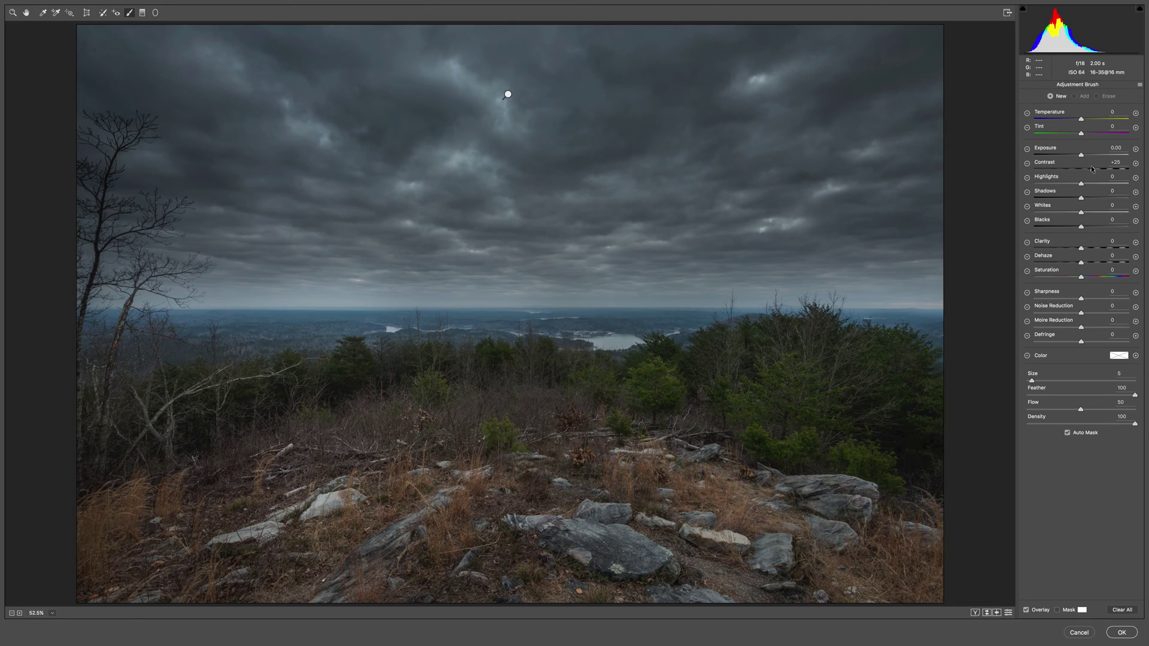
pyautogui.moveTo(628, 327)
pyautogui.mouseDown()
pyautogui.moveTo(218, 342)
pyautogui.moveTo(343, 318)
pyautogui.moveTo(193, 337)
pyautogui.moveTo(126, 319)
pyautogui.moveTo(91, 331)
pyautogui.moveTo(311, 310)
pyautogui.moveTo(611, 333)
pyautogui.moveTo(600, 341)
pyautogui.moveTo(708, 327)
pyautogui.moveTo(925, 377)
pyautogui.moveTo(935, 339)
pyautogui.moveTo(910, 323)
pyautogui.moveTo(688, 306)
pyautogui.moveTo(671, 323)
pyautogui.moveTo(225, 355)
pyautogui.moveTo(276, 333)
pyautogui.moveTo(208, 339)
pyautogui.moveTo(123, 319)
pyautogui.moveTo(56, 321)
pyautogui.moveTo(277, 302)
pyautogui.moveTo(309, 326)
pyautogui.moveTo(480, 321)
pyautogui.mouseUp()
pyautogui.press('z')
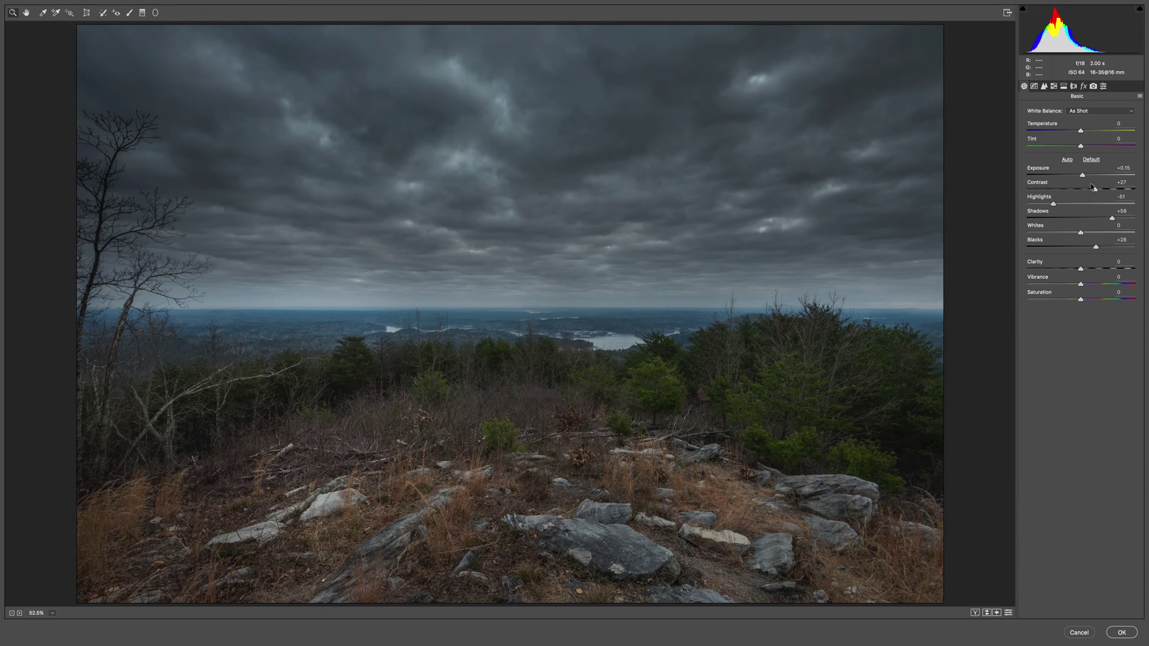
# Step: In the basic adjustments, set Contrast to +52, Vibrance to +15, Saturation to +5 and Temperature to +5
pyautogui.moveTo(1093, 188); pyautogui.dragTo(1106, 194)
pyautogui.moveTo(1081, 283)
pyautogui.mouseDown()
pyautogui.moveTo(1093, 285)
pyautogui.moveTo(1084, 298)
pyautogui.mouseUp()
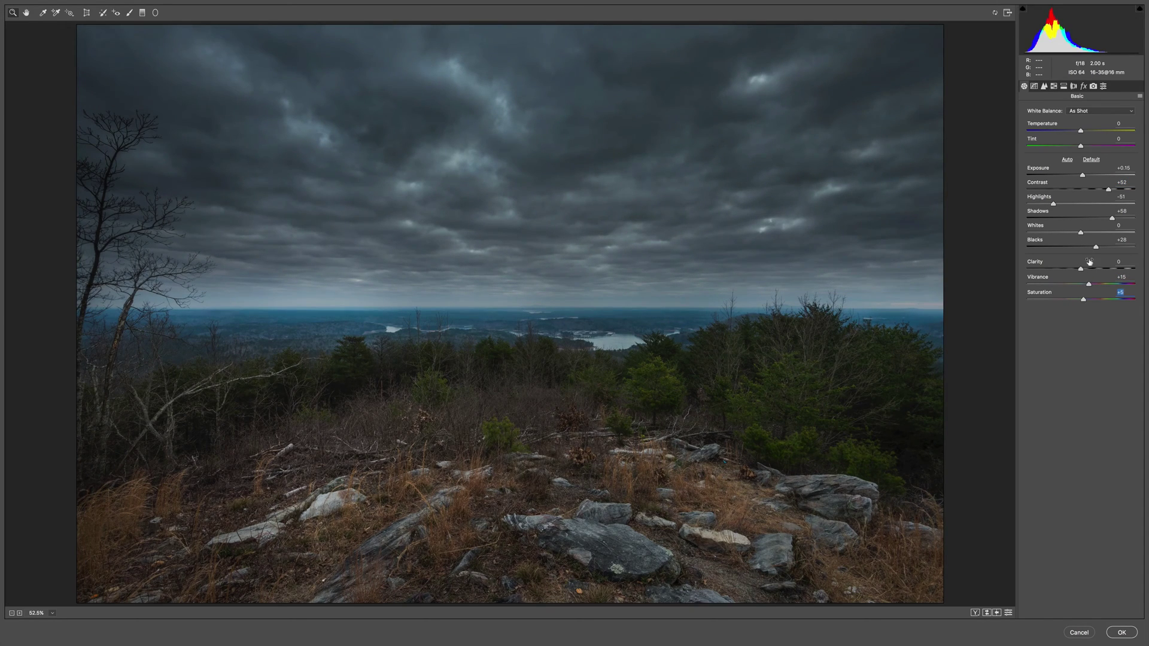
pyautogui.moveTo(1080, 130); pyautogui.dragTo(1083, 130)
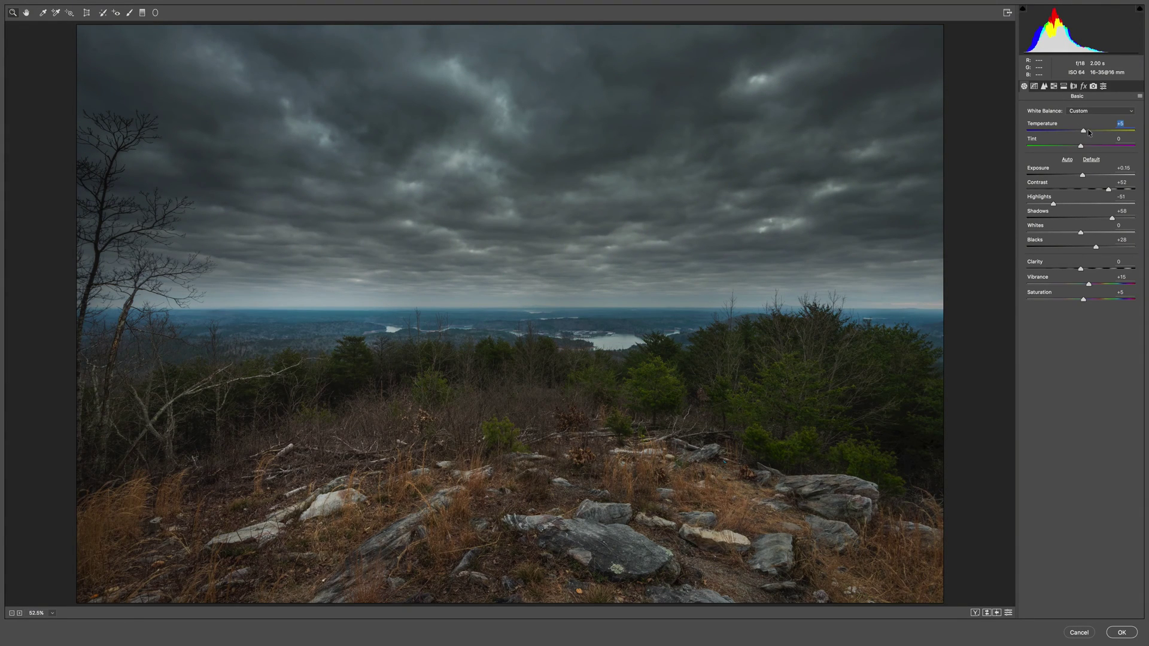
pyautogui.moveTo(1080, 130); pyautogui.dragTo(1078, 130)
# Step: Paint a new size 14 brush adjustment over the foreground rocks and grass with Temperature +2, Contrast +50, Clarity +11 and Saturation +6
pyautogui.click(130, 13)
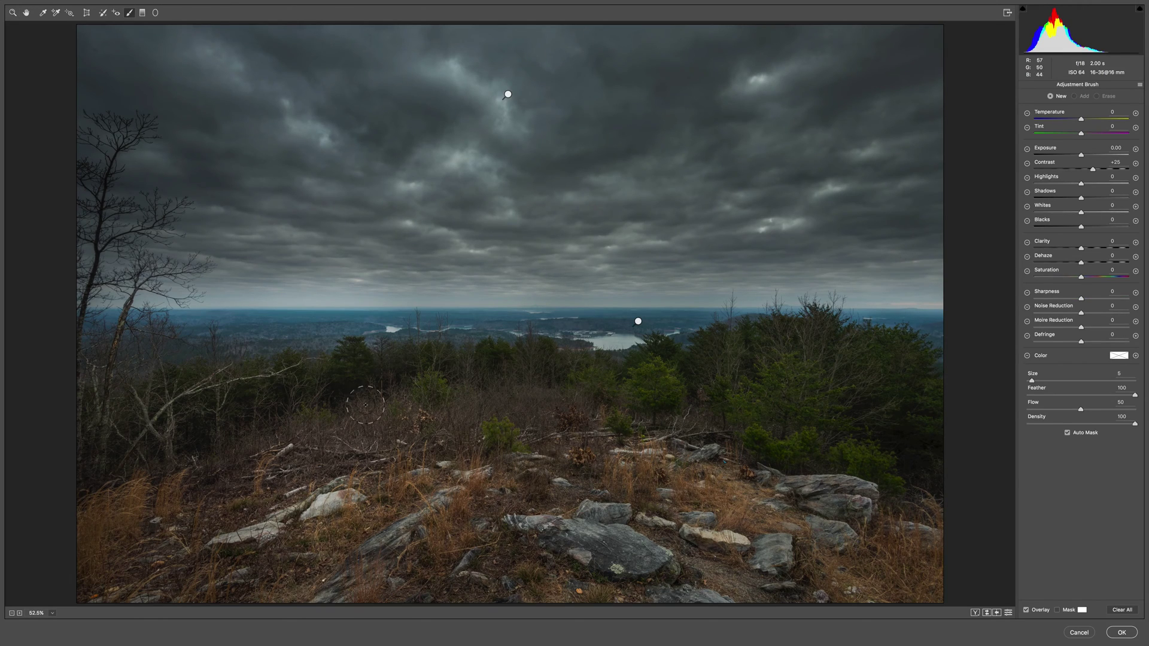
pyautogui.press(']')
pyautogui.press(']')
pyautogui.press(']')
pyautogui.press(']')
pyautogui.press(']')
pyautogui.press('[')
pyautogui.moveTo(1085, 247); pyautogui.dragTo(1086, 247)
pyautogui.moveTo(708, 473)
pyautogui.mouseDown()
pyautogui.moveTo(561, 527)
pyautogui.moveTo(420, 523)
pyautogui.moveTo(469, 458)
pyautogui.moveTo(168, 529)
pyautogui.mouseUp()
pyautogui.moveTo(202, 486)
pyautogui.mouseDown()
pyautogui.moveTo(281, 502)
pyautogui.moveTo(377, 436)
pyautogui.mouseUp()
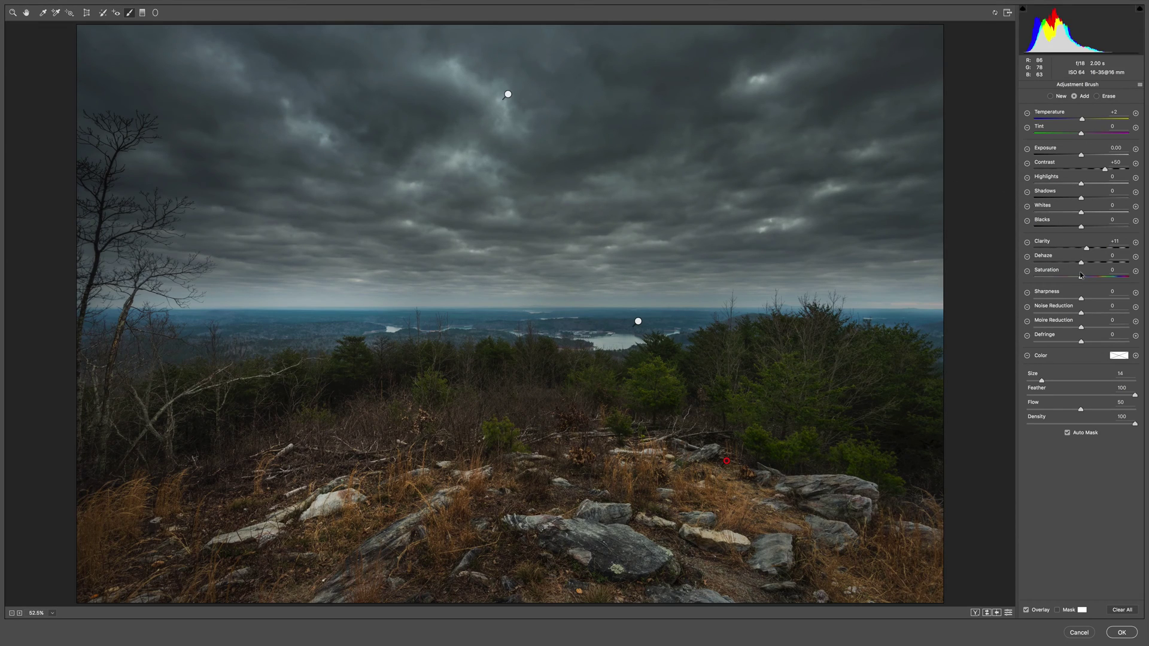
pyautogui.moveTo(1082, 276); pyautogui.dragTo(1081, 281)
# Step: Set the overall Tint to +2 and Contrast to +63, and check the horizon and lake up close
pyautogui.press('z')
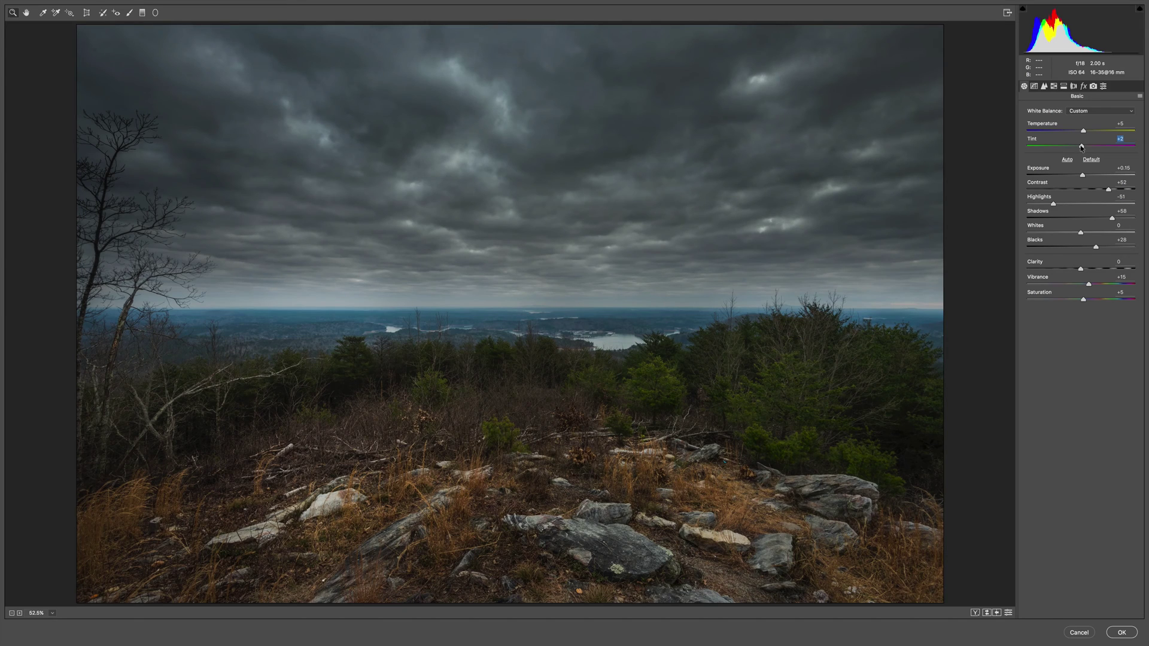
pyautogui.moveTo(1107, 188)
pyautogui.mouseDown()
pyautogui.moveTo(1122, 193)
pyautogui.moveTo(1113, 195)
pyautogui.mouseUp()
pyautogui.moveTo(523, 320); pyautogui.dragTo(589, 306)
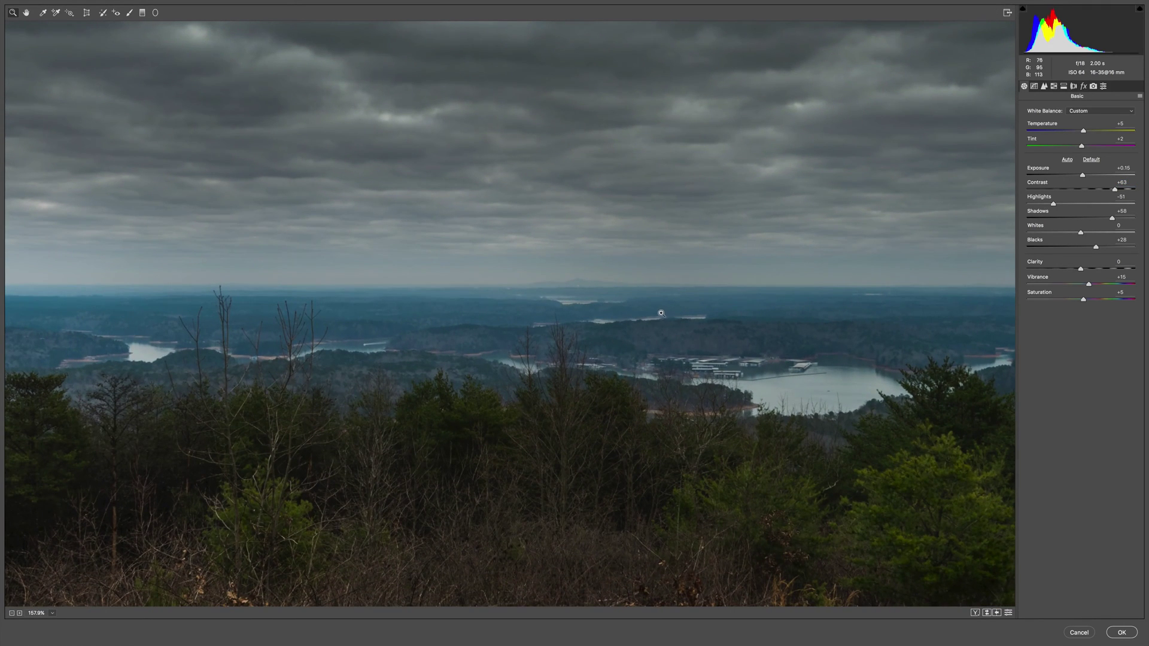
pyautogui.moveTo(729, 335); pyautogui.dragTo(647, 328)
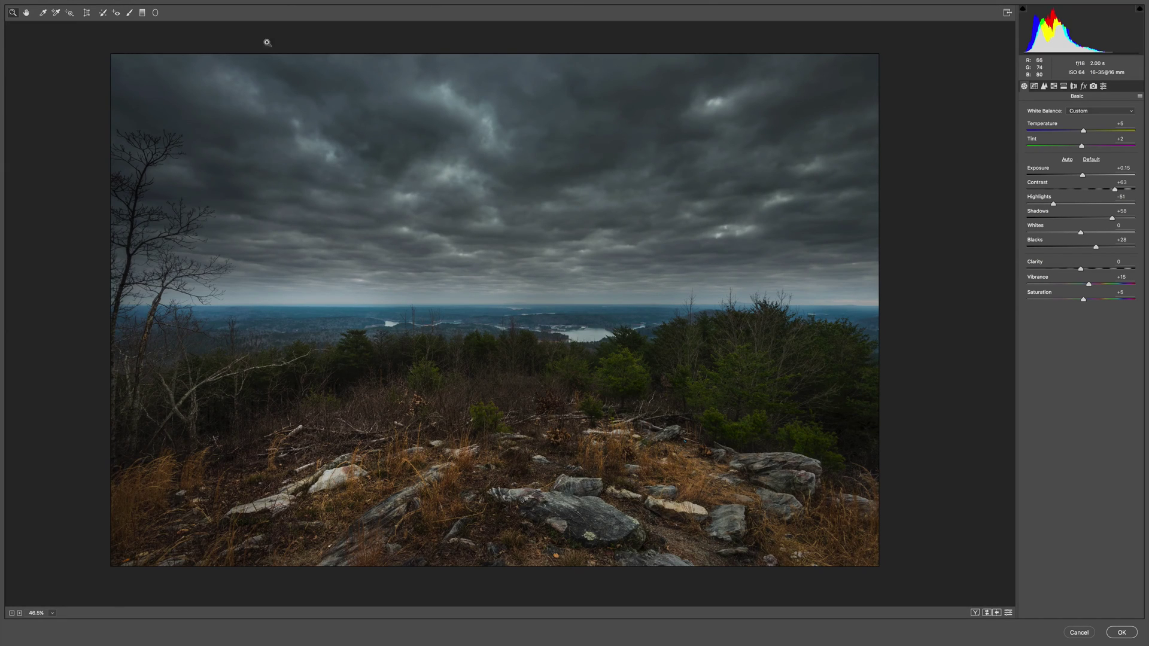
# Step: Add a size 22 brush adjustment with only Exposure +0.40 over the bare tree at the photo's left edge, and apply the Camera Raw filter
pyautogui.click(128, 13)
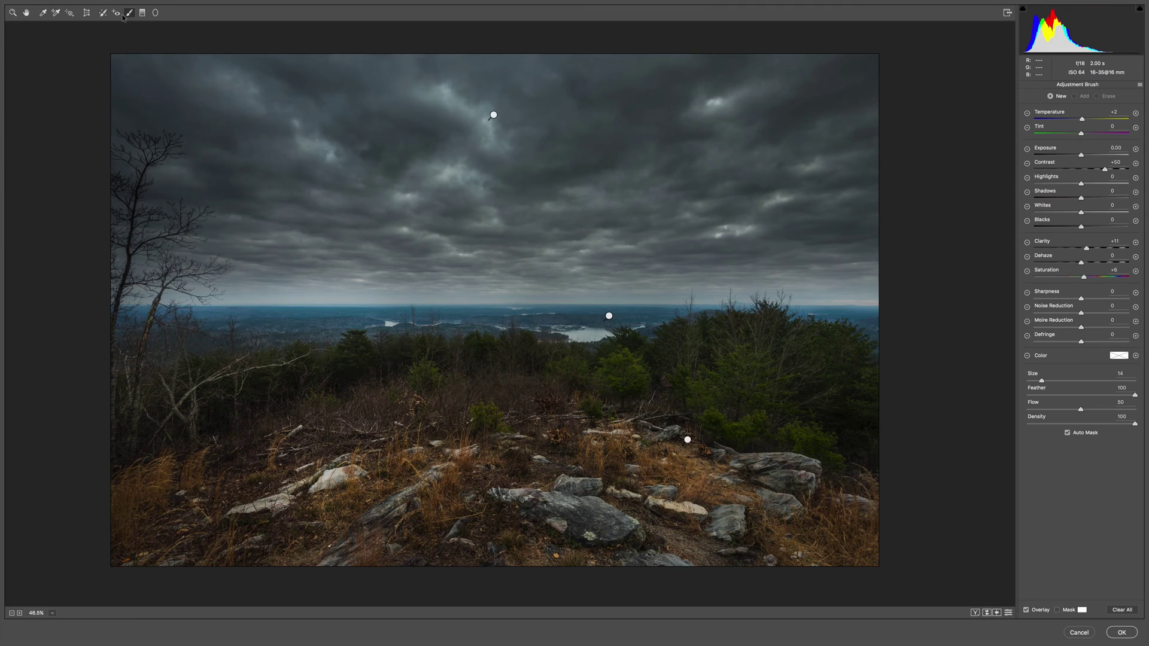
pyautogui.click(1136, 149)
pyautogui.moveTo(1087, 153); pyautogui.dragTo(1085, 152)
pyautogui.press(']')
pyautogui.press(']')
pyautogui.press(']')
pyautogui.press(']')
pyautogui.click(141, 174)
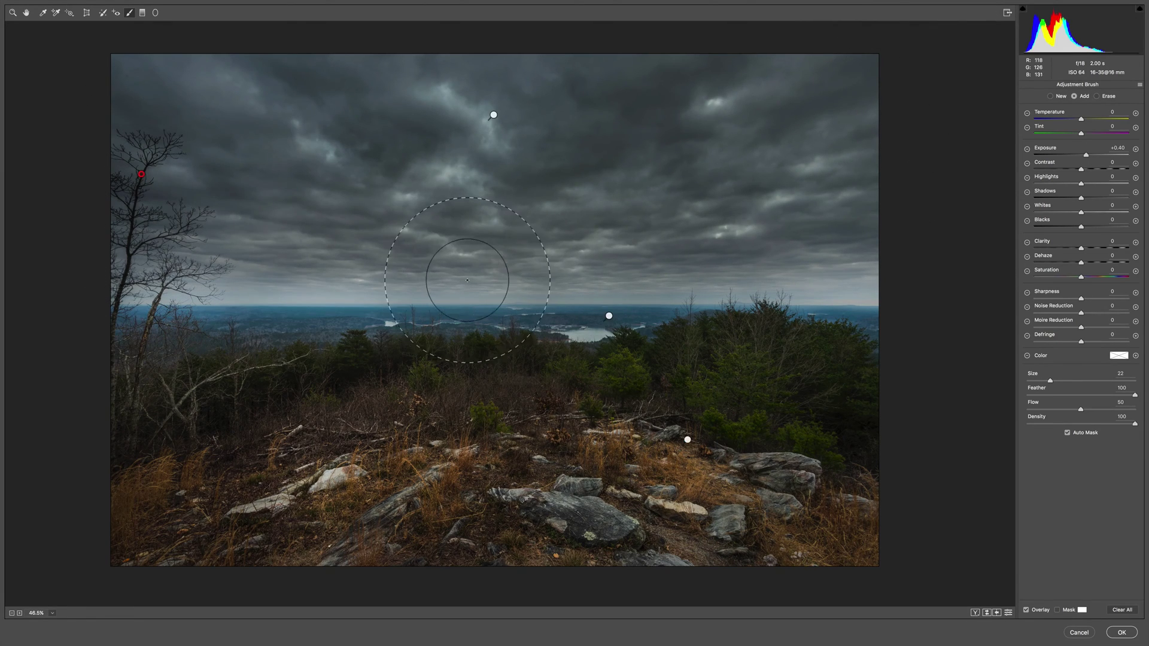
pyautogui.press('z')
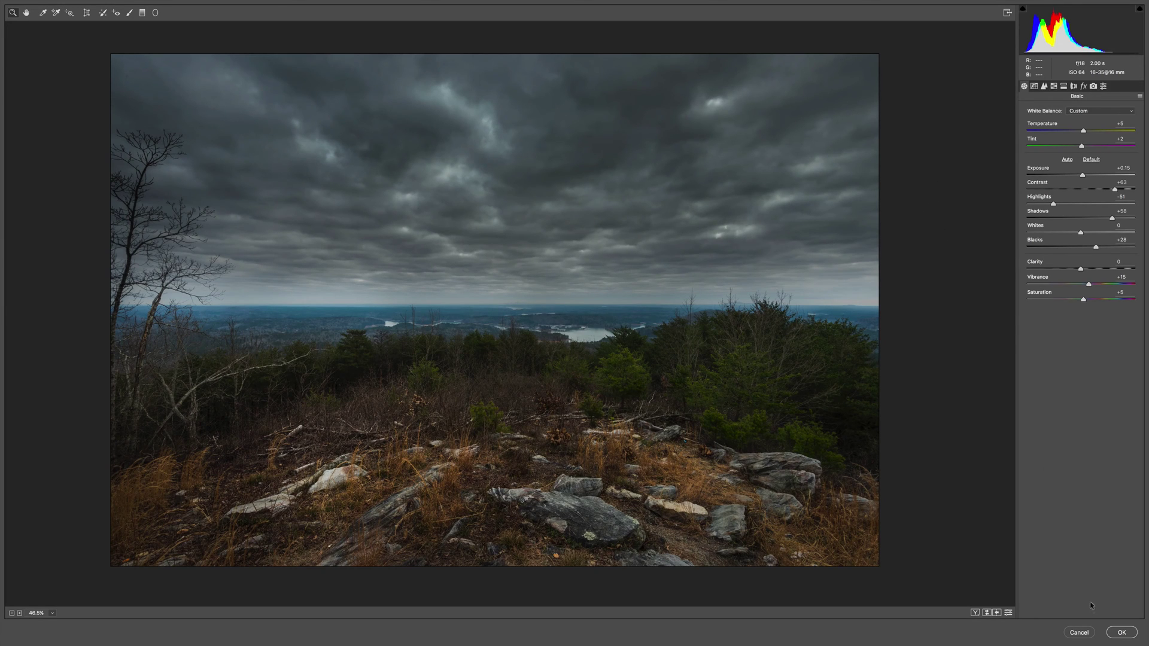
pyautogui.click(1113, 631)
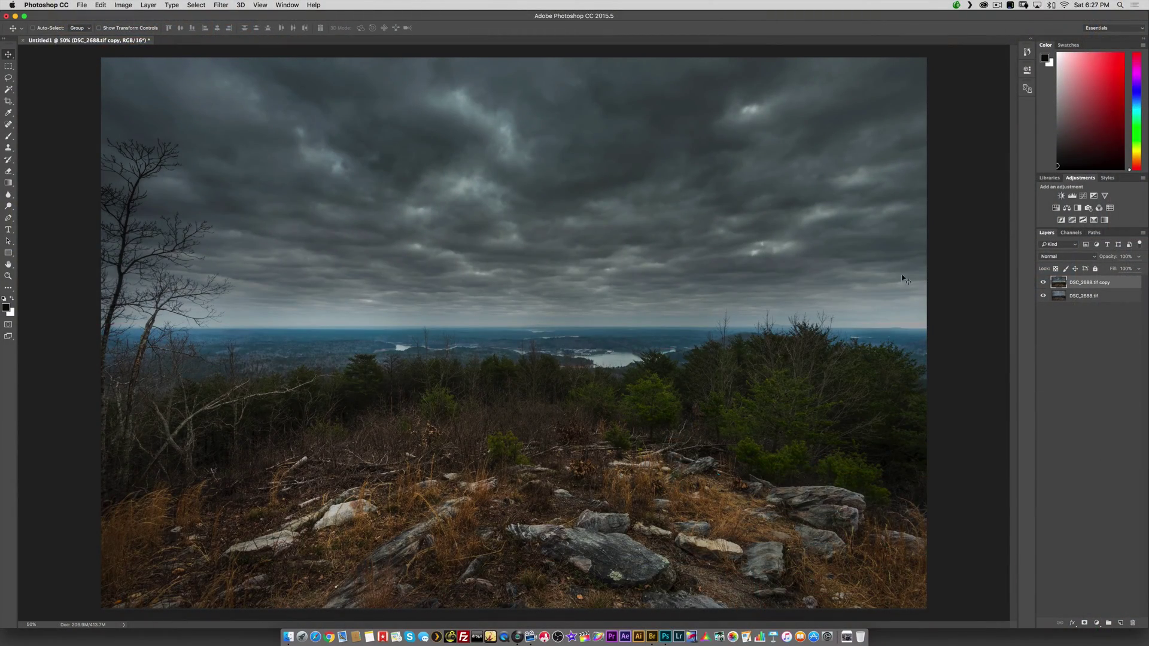
# Step: Compare the image before and after the Camera Raw edits by toggling the visibility of the DSC_2688.tif copy layer
pyautogui.click(1042, 281)
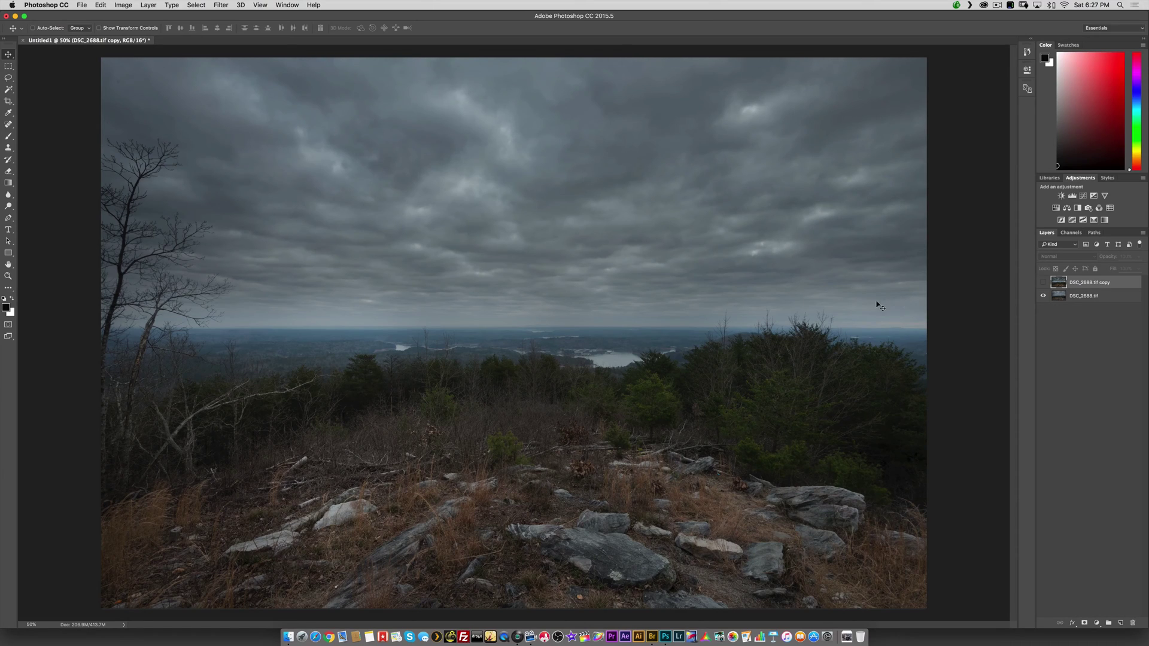
pyautogui.click(1043, 282)
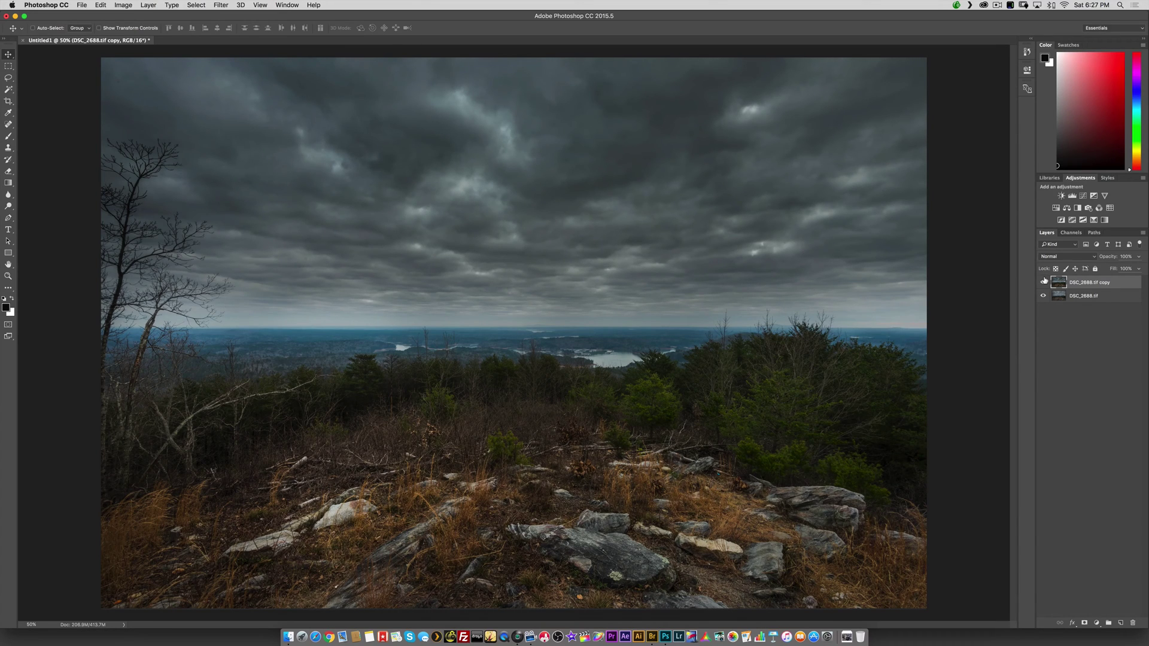
pyautogui.click(1044, 281)
pyautogui.click(1043, 281)
pyautogui.click(1043, 282)
pyautogui.click(1043, 281)
pyautogui.click(1043, 282)
pyautogui.click(1043, 282)
pyautogui.click(1043, 282)
pyautogui.click(1043, 282)
pyautogui.click(1044, 282)
pyautogui.click(1045, 282)
pyautogui.click(1045, 282)
pyautogui.click(1044, 282)
pyautogui.click(1044, 282)
pyautogui.click(1045, 282)
pyautogui.click(1045, 281)
pyautogui.click(1045, 281)
# Step: Merge the DSC_2688.tif layer and its edited copy into one layer and duplicate the merged layer
pyautogui.click(1070, 298)
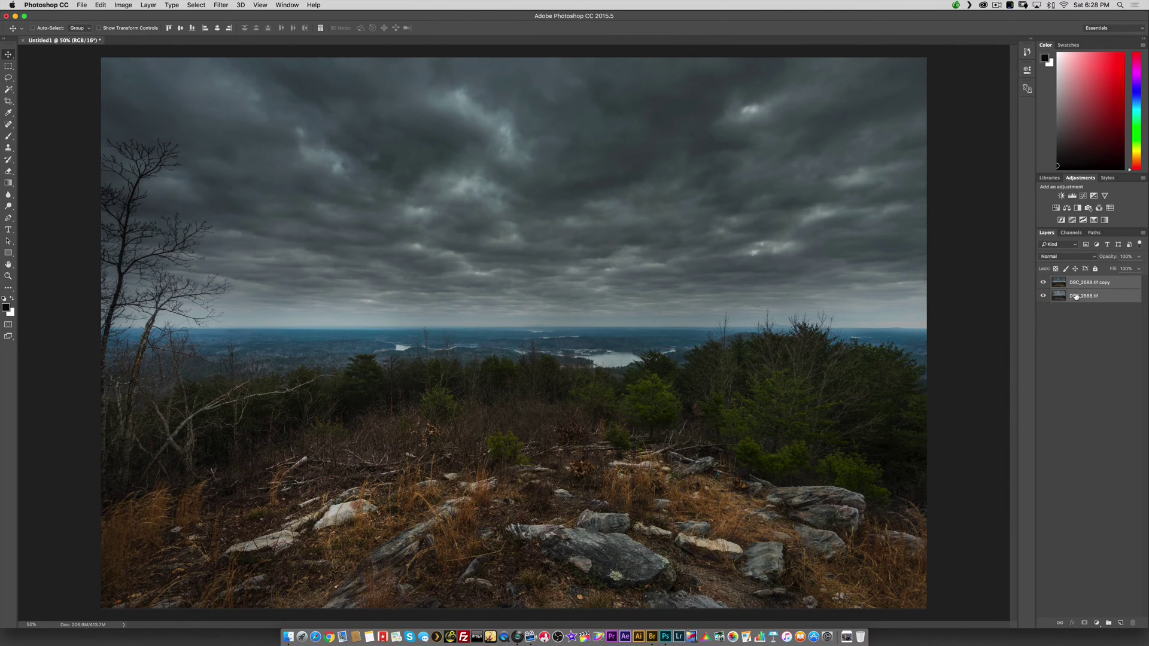
pyautogui.press('Delete')
pyautogui.press('super+j')
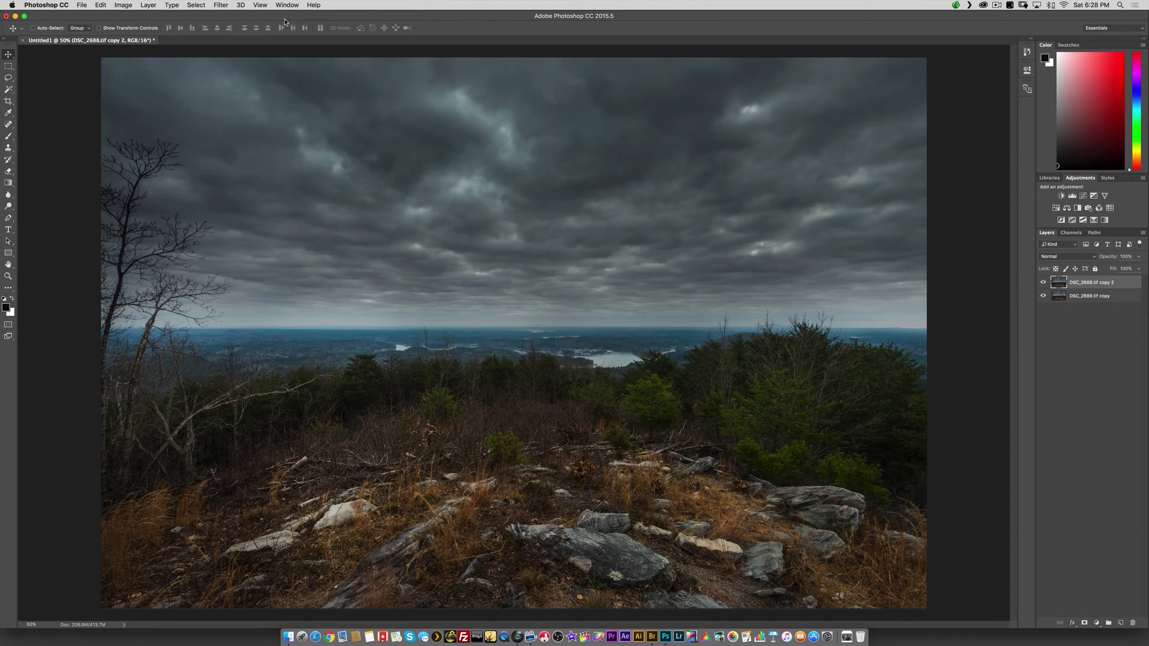
# Step: Apply a Gaussian Blur with a 33.1 pixel radius to the DSC_2688.tif copy 2 layer
pyautogui.click(220, 5)
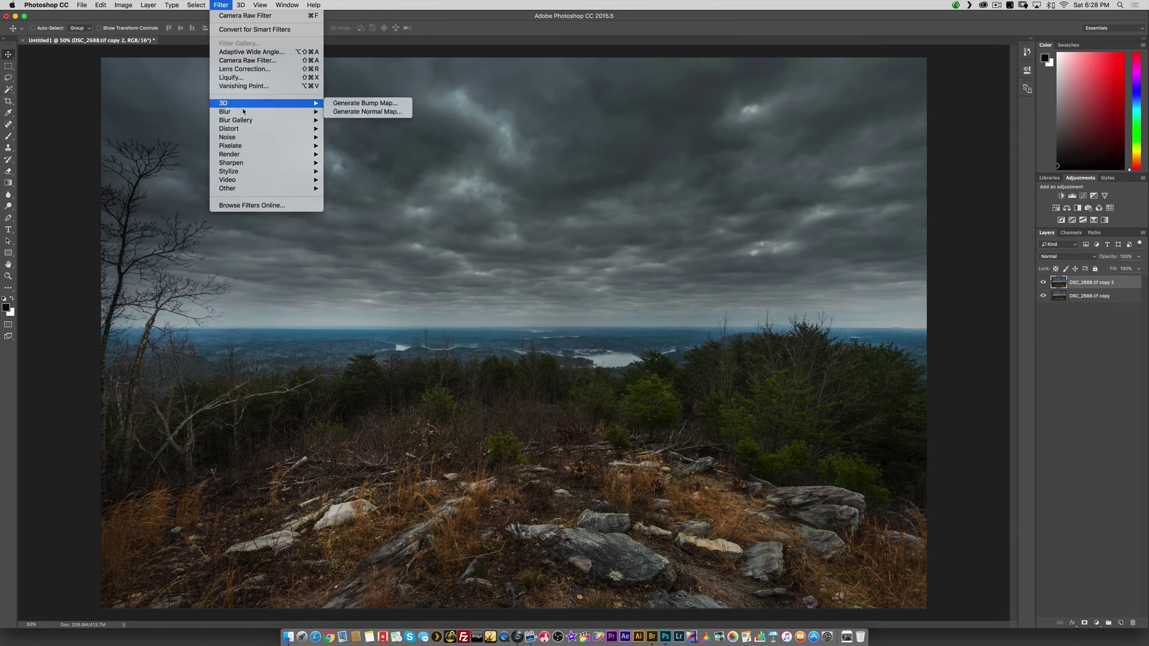
pyautogui.moveTo(270, 111)
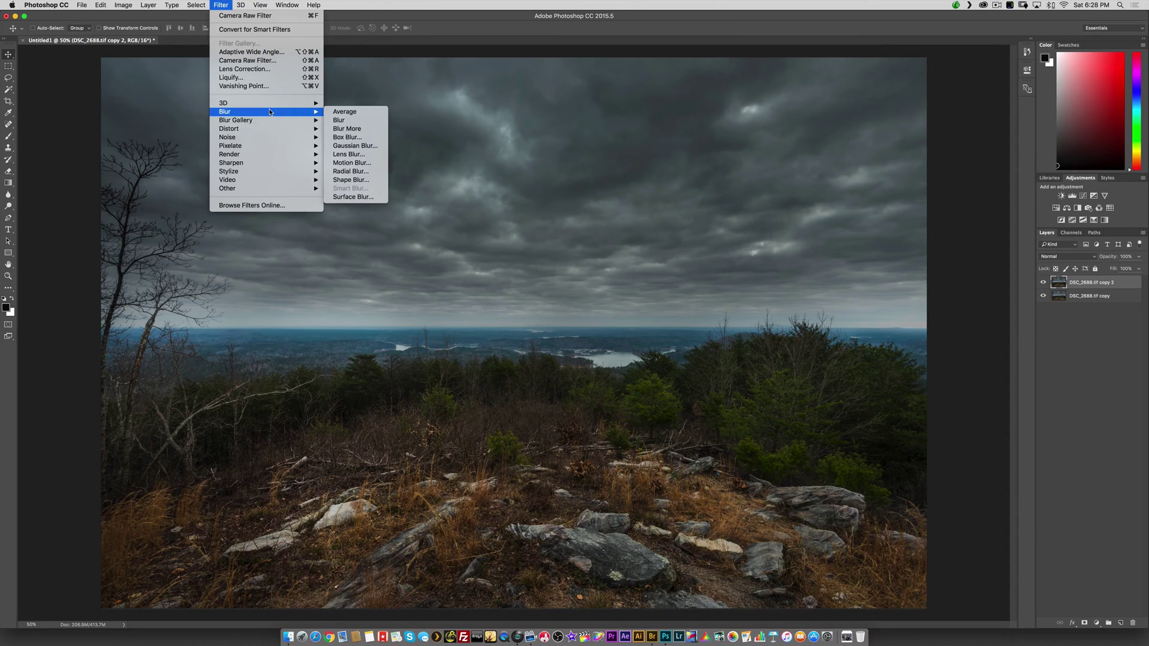
pyautogui.click(366, 146)
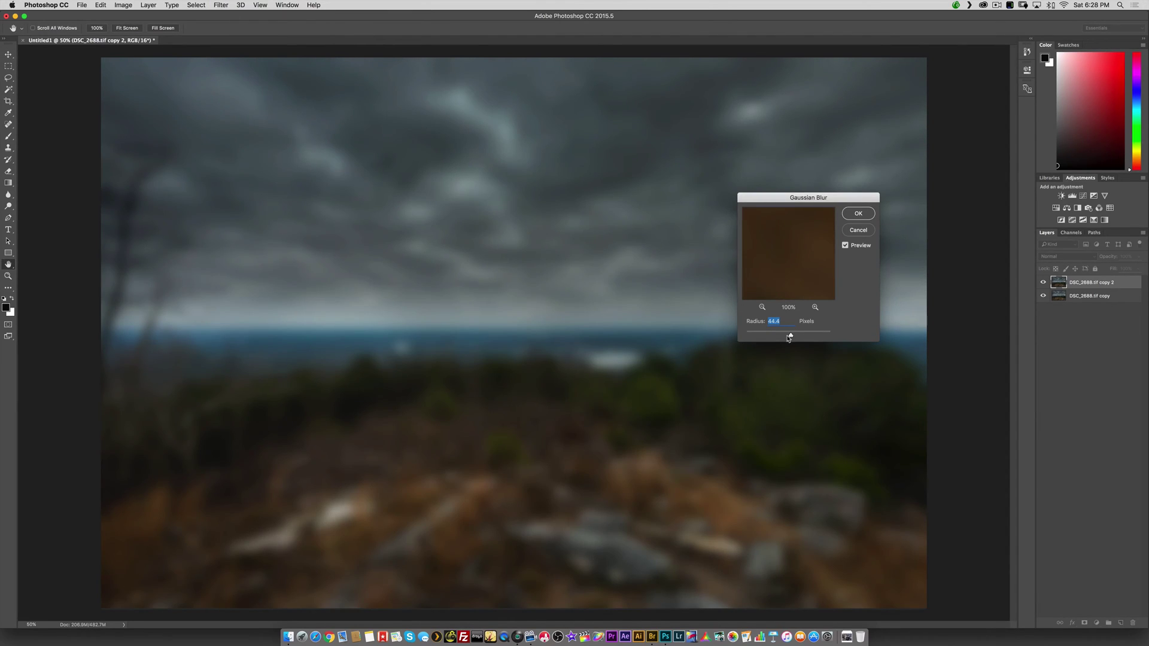
pyautogui.moveTo(787, 337); pyautogui.dragTo(786, 338)
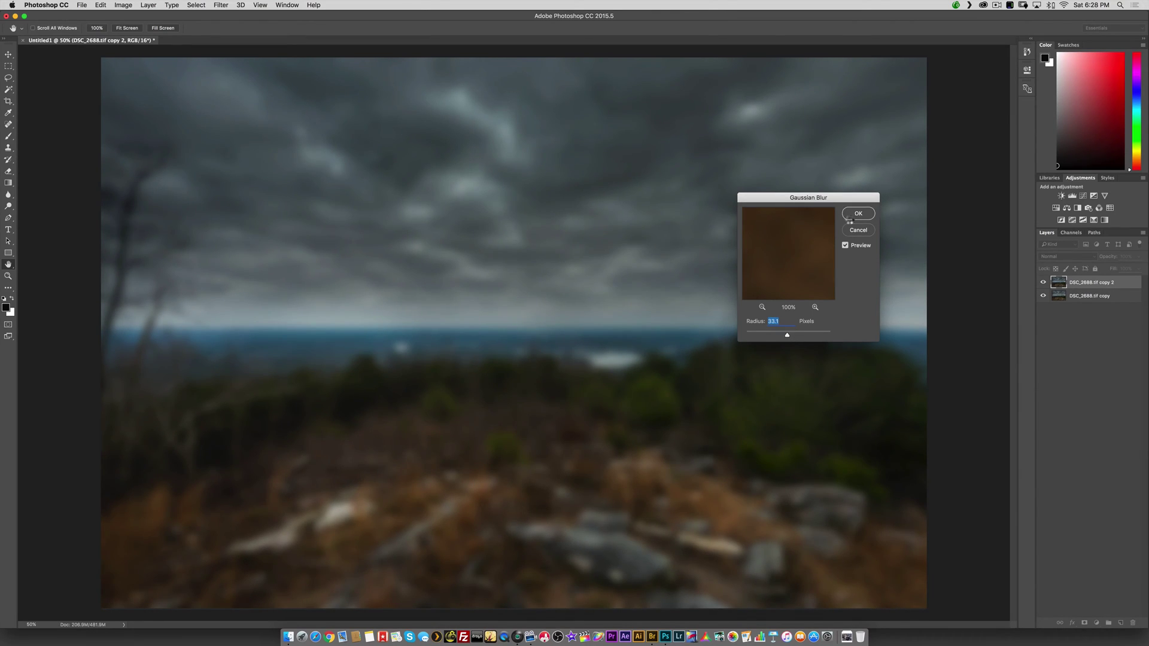
pyautogui.press('Return')
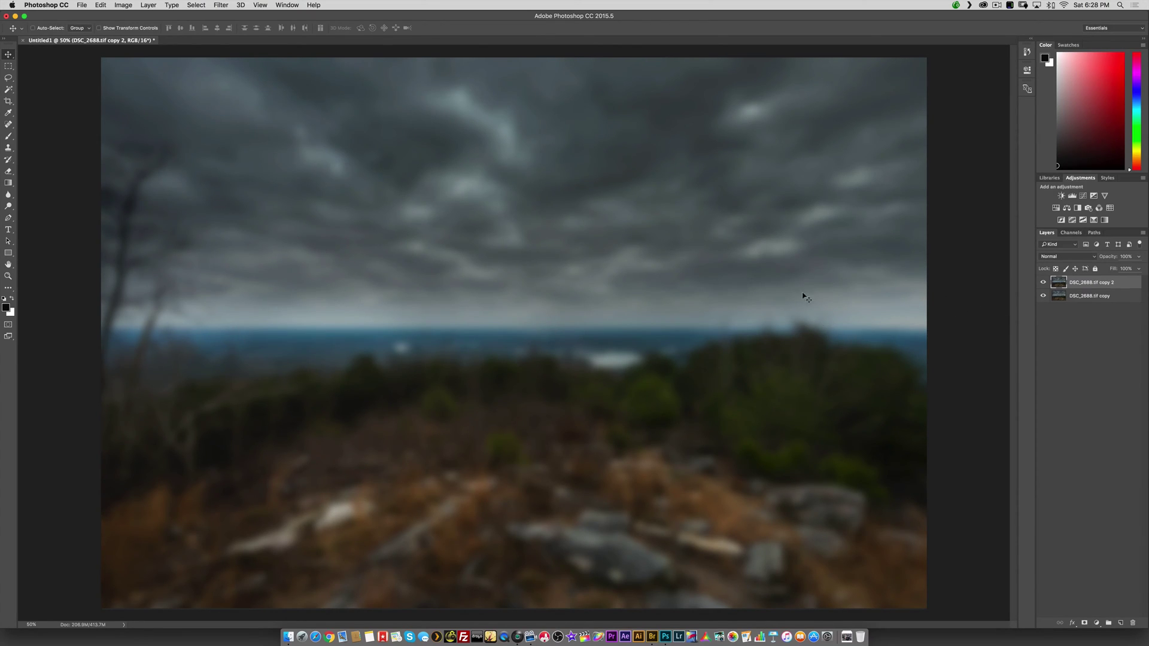
# Step: Brighten the blurred layer with the Camera Raw filter by setting Exposure to +1.55
pyautogui.press('super+f')
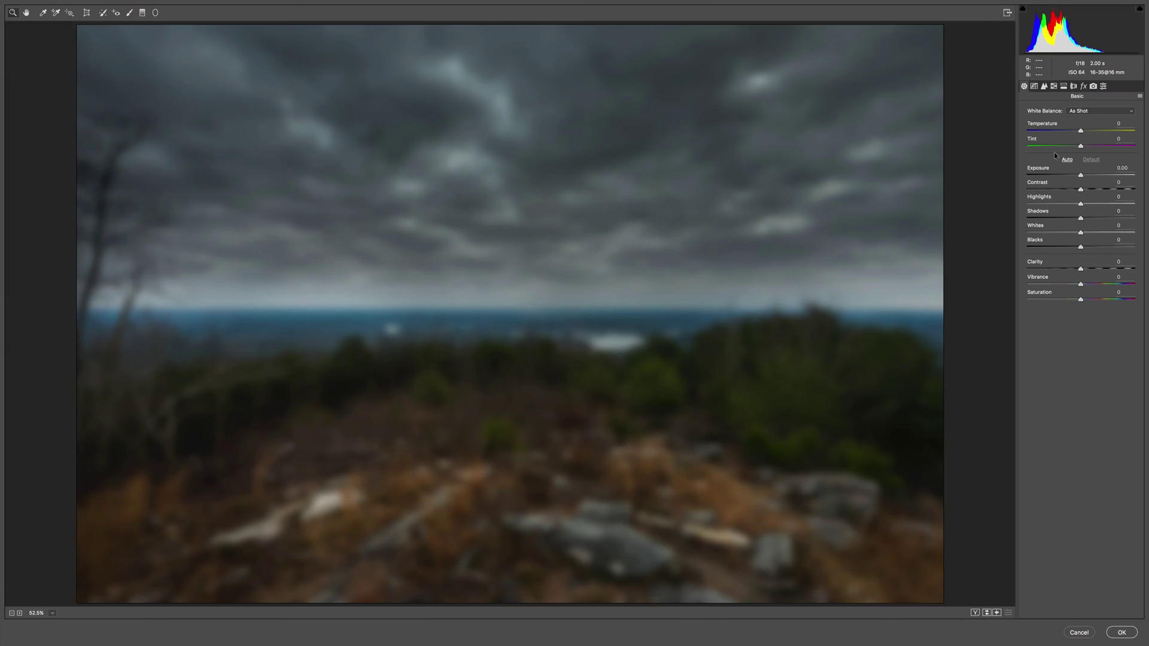
pyautogui.moveTo(1081, 171)
pyautogui.mouseDown()
pyautogui.moveTo(1098, 176)
pyautogui.moveTo(1089, 175)
pyautogui.mouseUp()
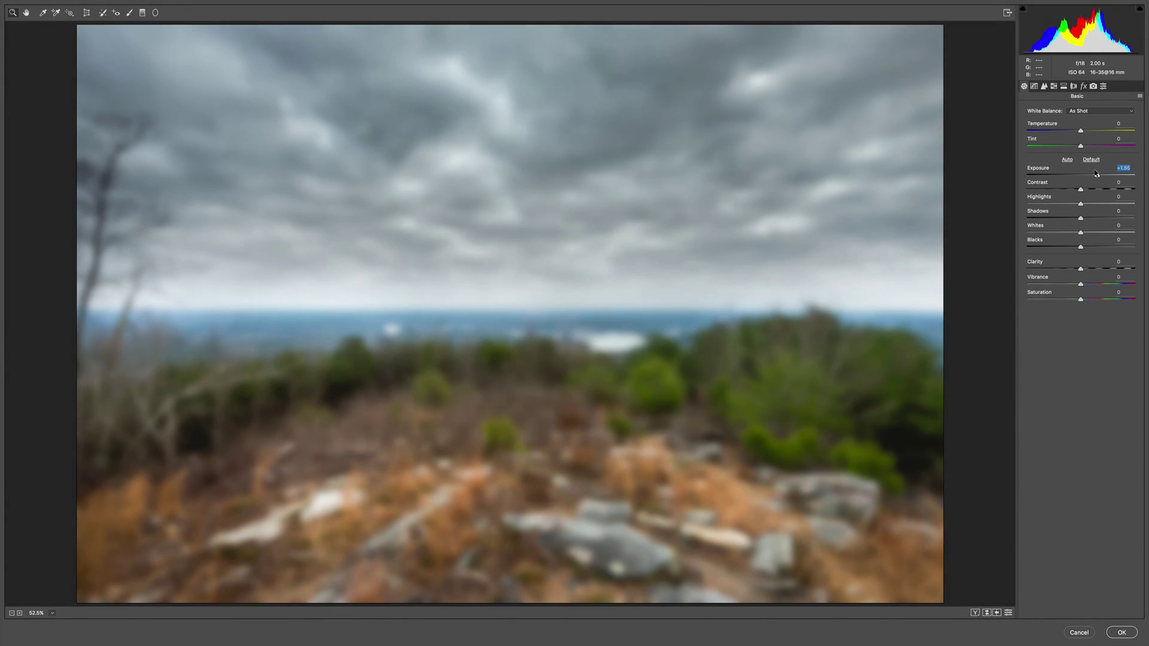
pyautogui.click(1121, 632)
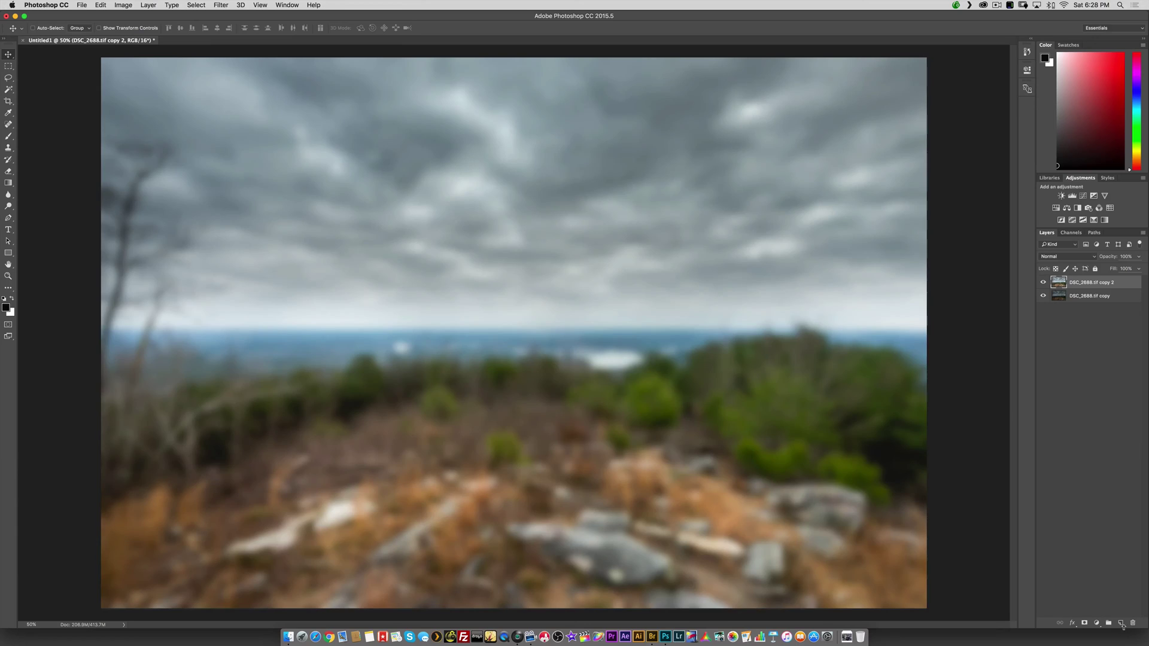
# Step: Set the blurred layer's blend mode to Multiply and its opacity to 67%
pyautogui.click(1070, 257)
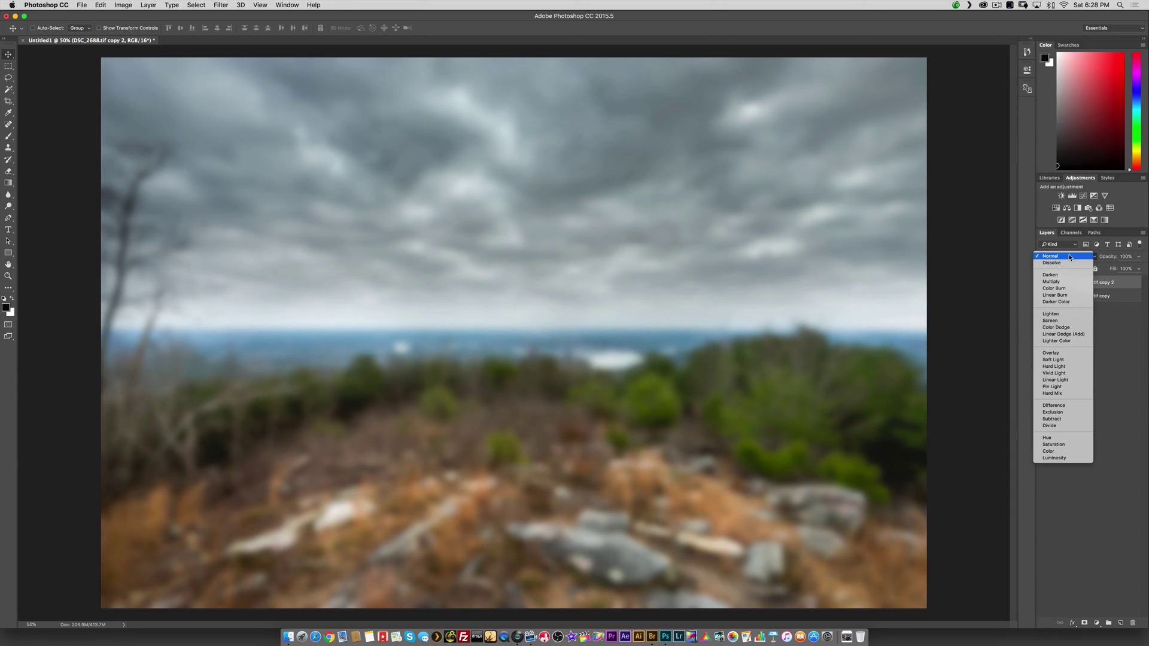
pyautogui.click(1060, 281)
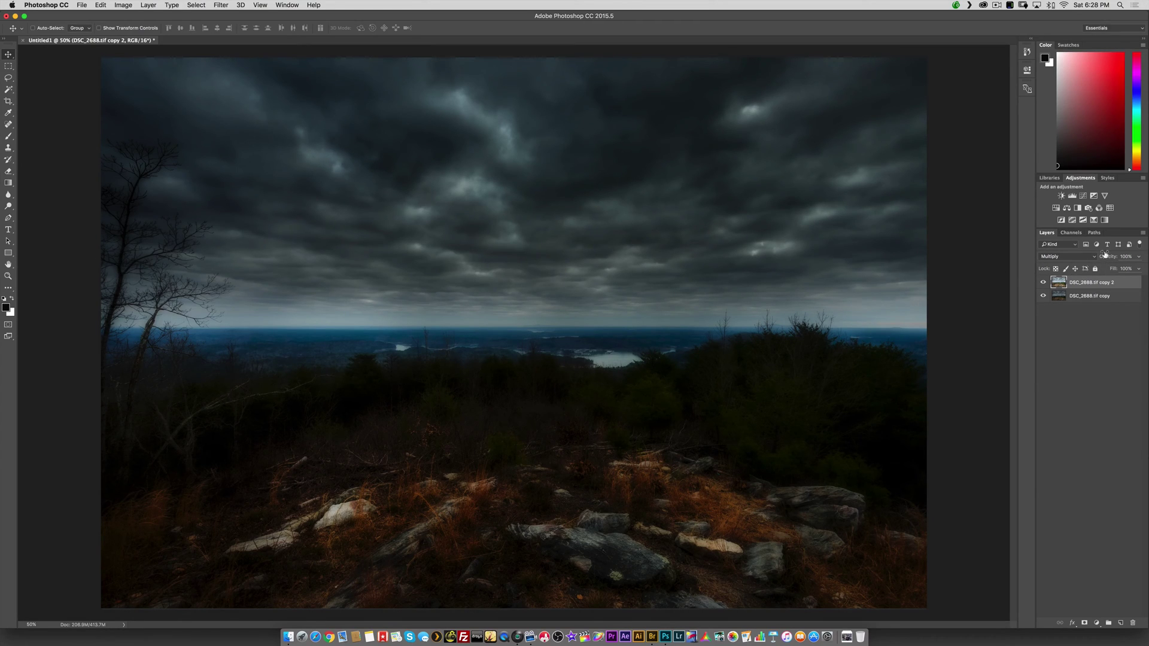
pyautogui.moveTo(1105, 255); pyautogui.dragTo(1107, 256)
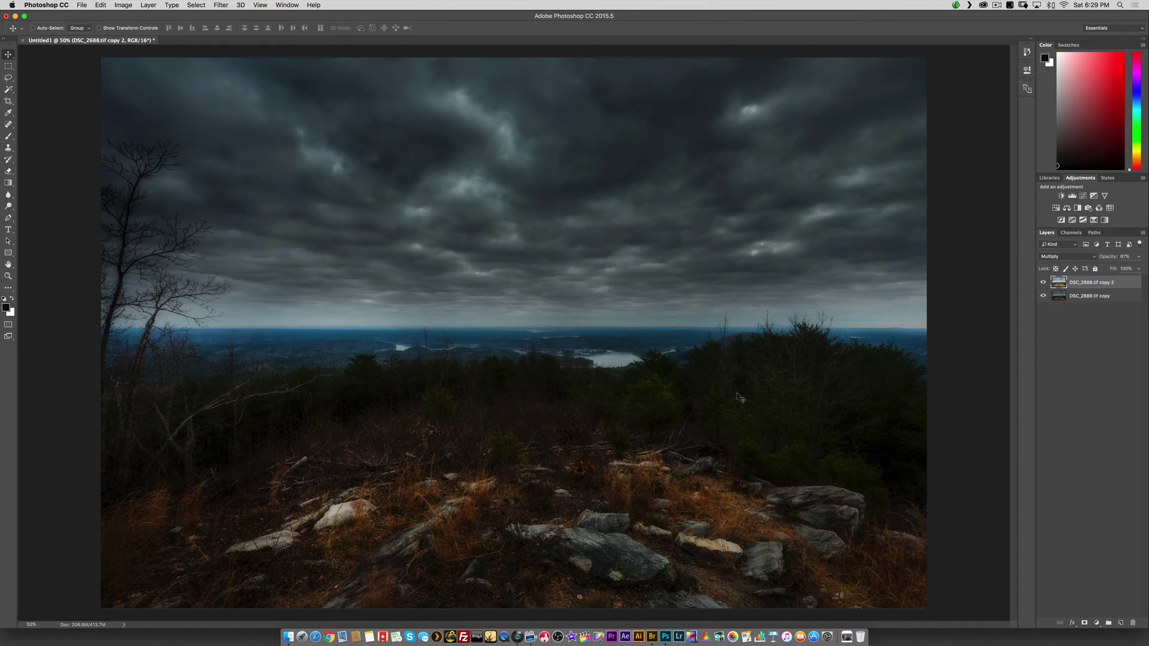
# Step: Erase part of the Multiply layer over the evergreen trees below the horizon with an enlarged soft eraser at 24% opacity
pyautogui.press('e')
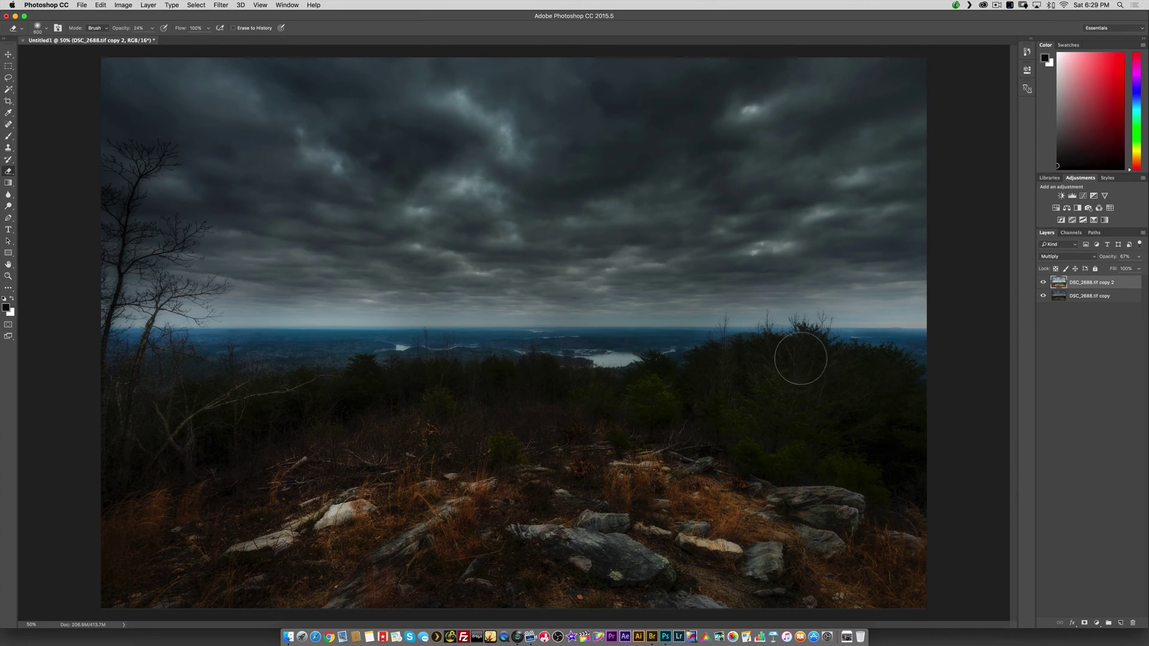
pyautogui.press(']')
pyautogui.press(']')
pyautogui.press(']')
pyautogui.press(']')
pyautogui.press(']')
pyautogui.press(']')
pyautogui.moveTo(763, 360)
pyautogui.mouseDown()
pyautogui.moveTo(725, 366)
pyautogui.moveTo(655, 392)
pyautogui.mouseUp()
# Step: Set the eraser to 13% opacity and size 1500, and lightly erase the Multiply layer over the foreground rocks and grass
pyautogui.moveTo(118, 26)
pyautogui.mouseDown()
pyautogui.moveTo(174, 89)
pyautogui.moveTo(120, 38)
pyautogui.mouseUp()
pyautogui.moveTo(118, 29); pyautogui.dragTo(116, 28)
pyautogui.press(']')
pyautogui.press(']')
pyautogui.press(']')
pyautogui.moveTo(761, 497)
pyautogui.mouseDown()
pyautogui.moveTo(475, 457)
pyautogui.moveTo(474, 475)
pyautogui.mouseUp()
pyautogui.moveTo(161, 535)
pyautogui.mouseDown()
pyautogui.moveTo(154, 513)
pyautogui.moveTo(154, 538)
pyautogui.mouseUp()
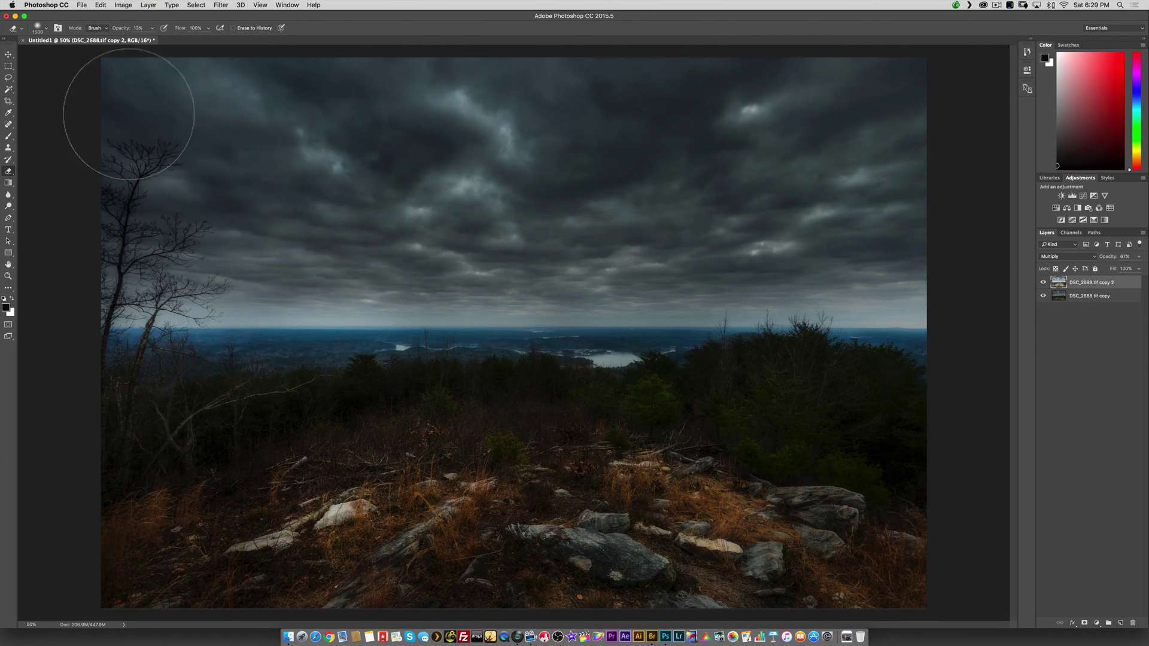
# Step: Lightly erase the Multiply layer over the bare tree and horizon, and over the foreground rocks with a size 1000 eraser
pyautogui.click(138, 141)
pyautogui.moveTo(156, 351)
pyautogui.mouseDown()
pyautogui.moveTo(164, 324)
pyautogui.moveTo(262, 321)
pyautogui.moveTo(592, 357)
pyautogui.moveTo(974, 368)
pyautogui.mouseUp()
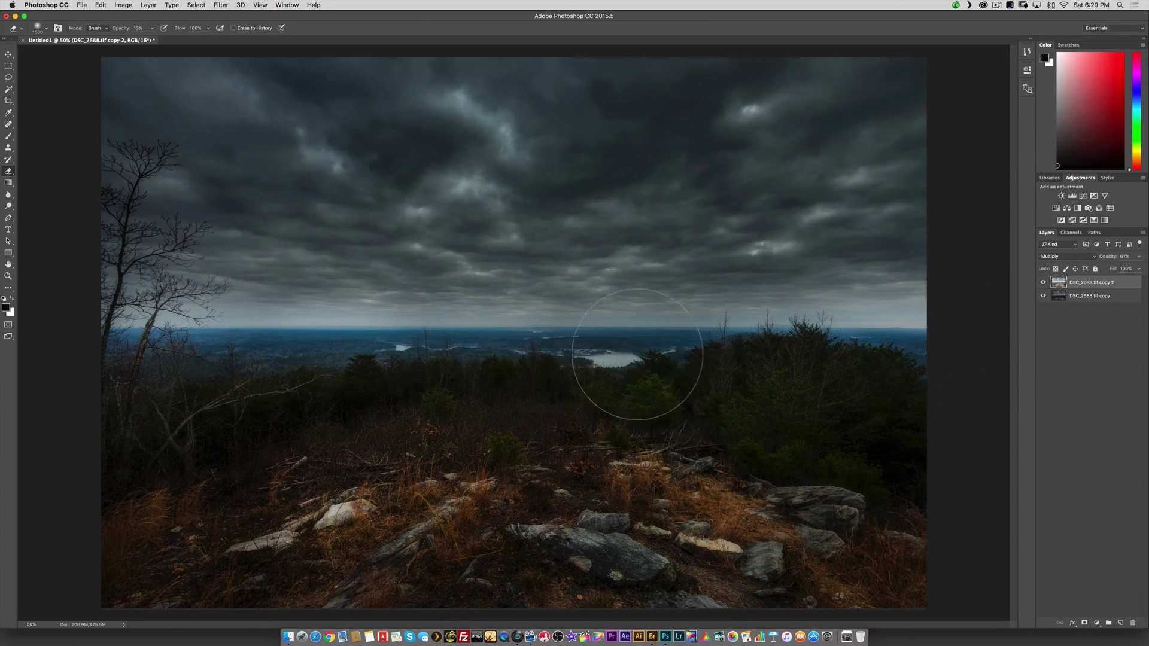
pyautogui.press('[')
pyautogui.moveTo(767, 474)
pyautogui.mouseDown()
pyautogui.moveTo(785, 444)
pyautogui.moveTo(760, 380)
pyautogui.moveTo(817, 468)
pyautogui.moveTo(769, 415)
pyautogui.moveTo(649, 403)
pyautogui.moveTo(487, 423)
pyautogui.moveTo(474, 497)
pyautogui.moveTo(616, 526)
pyautogui.moveTo(575, 498)
pyautogui.moveTo(554, 524)
pyautogui.moveTo(491, 527)
pyautogui.moveTo(467, 499)
pyautogui.moveTo(354, 563)
pyautogui.mouseUp()
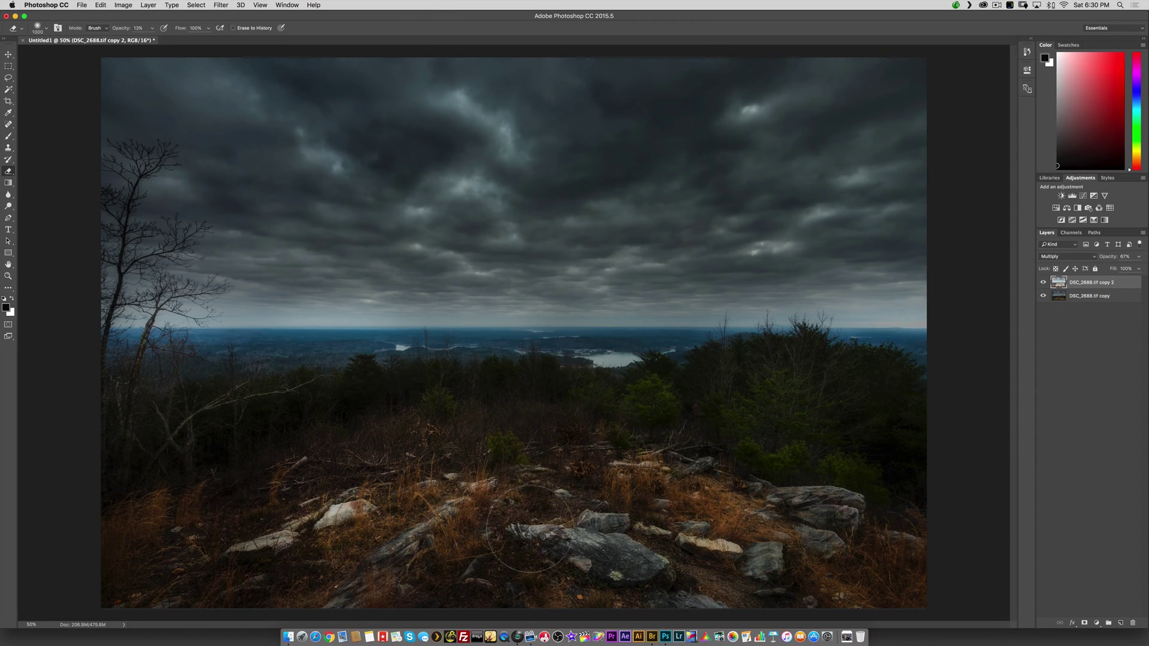
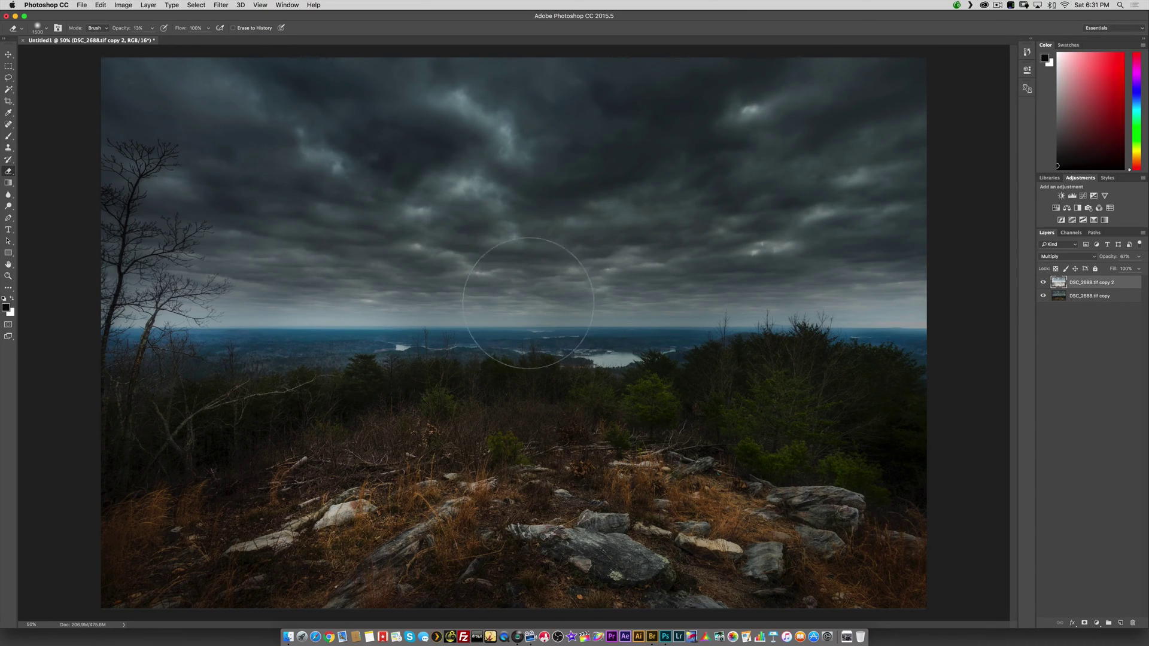
pyautogui.press('[')
pyautogui.press('v')
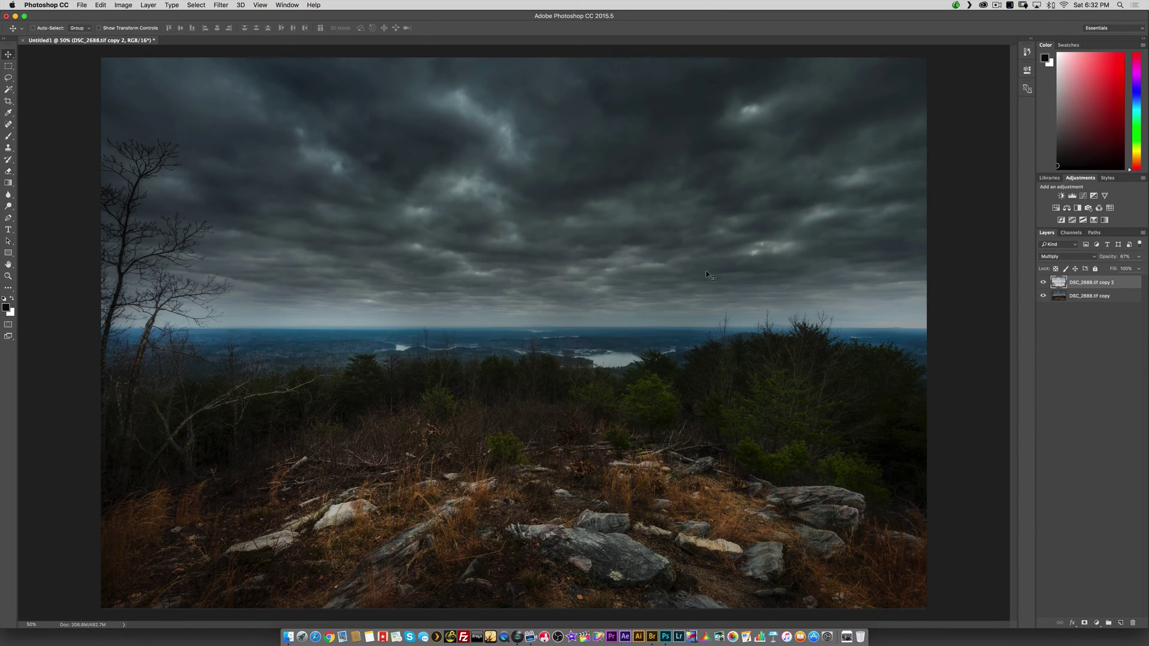
# Step: Compare the image with and without the blurred Multiply layer by toggling its visibility repeatedly
pyautogui.click(1042, 281)
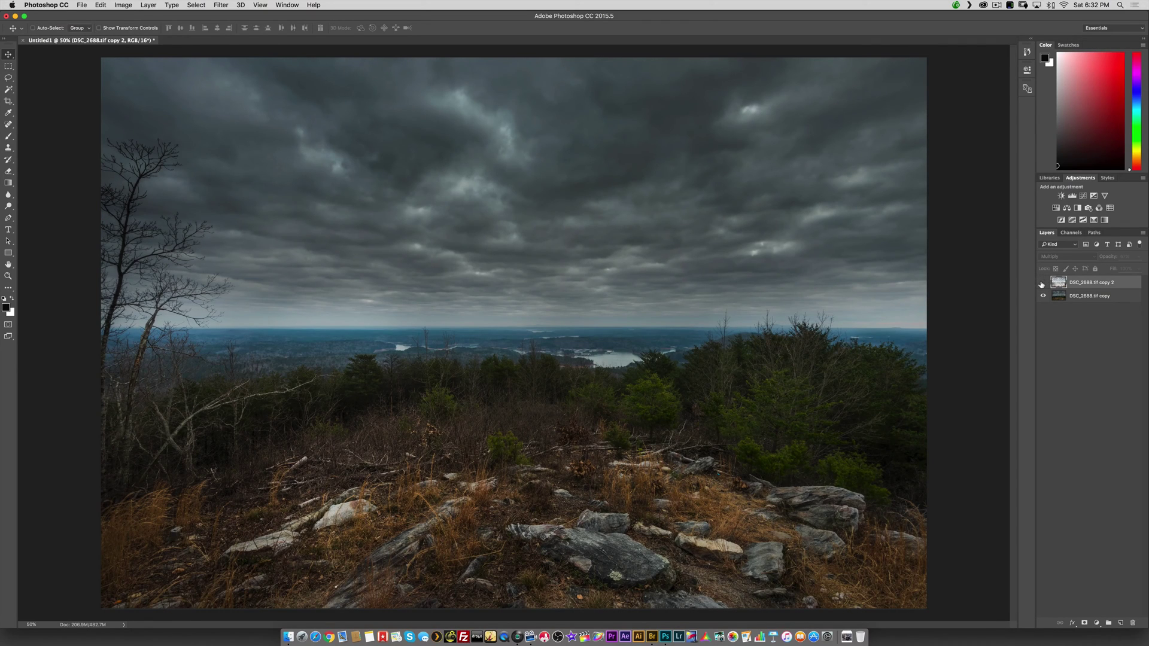
pyautogui.click(1042, 283)
pyautogui.click(1042, 282)
pyautogui.click(1042, 283)
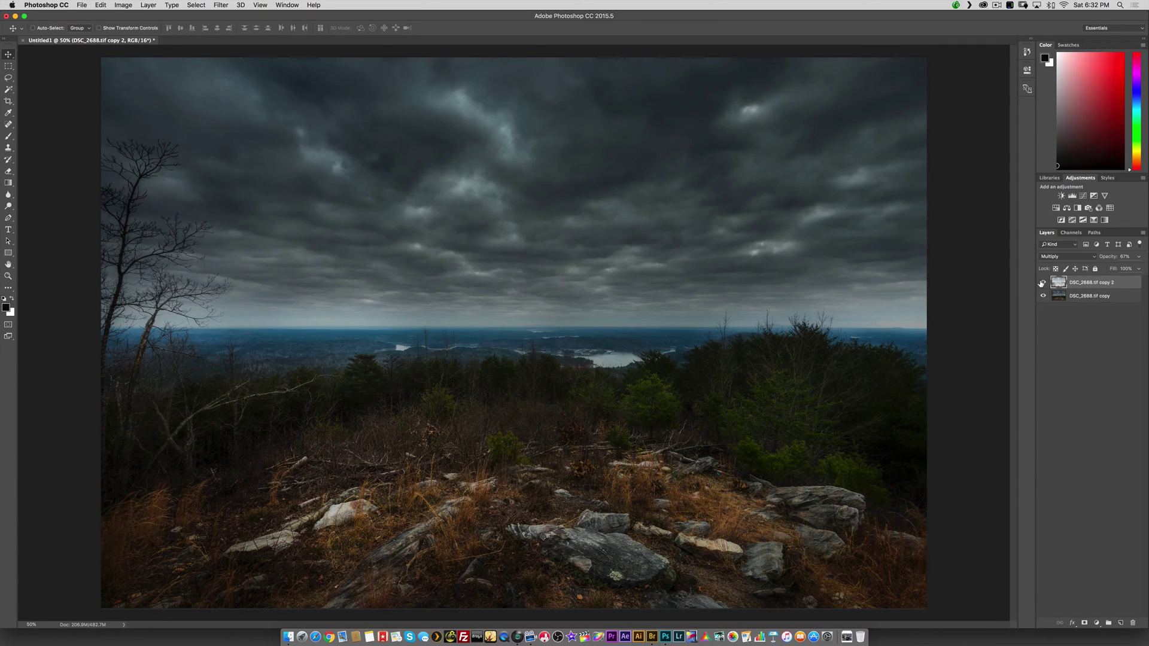
pyautogui.click(1042, 282)
pyautogui.click(1042, 282)
pyautogui.click(1042, 283)
pyautogui.click(1042, 283)
pyautogui.click(1041, 284)
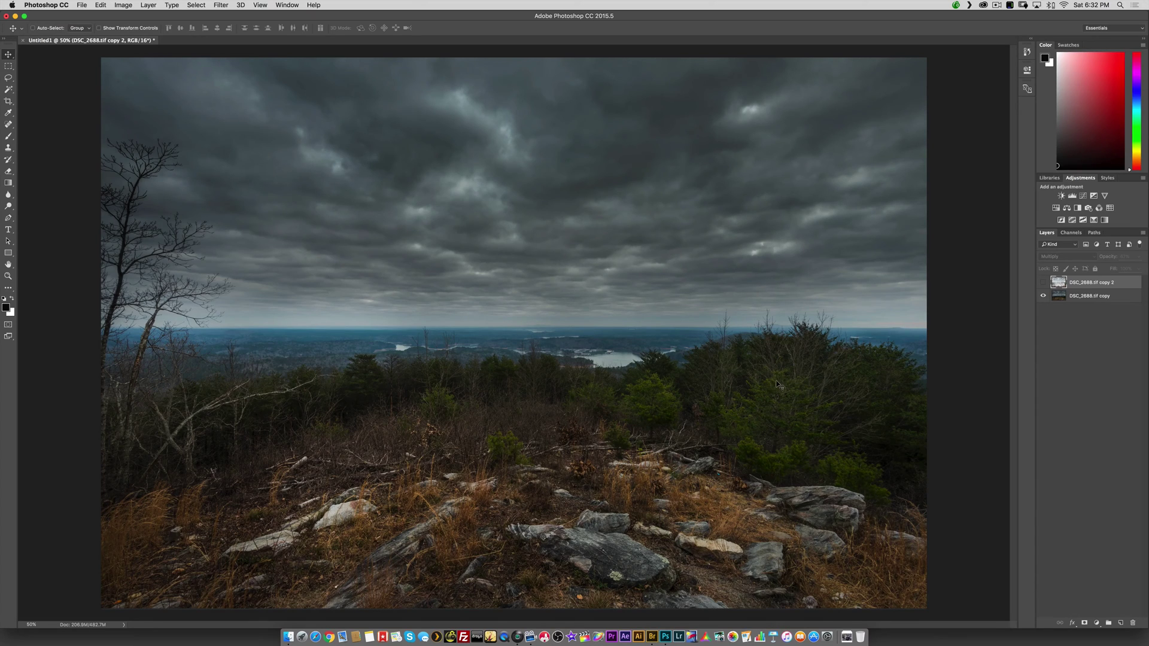
pyautogui.click(1043, 282)
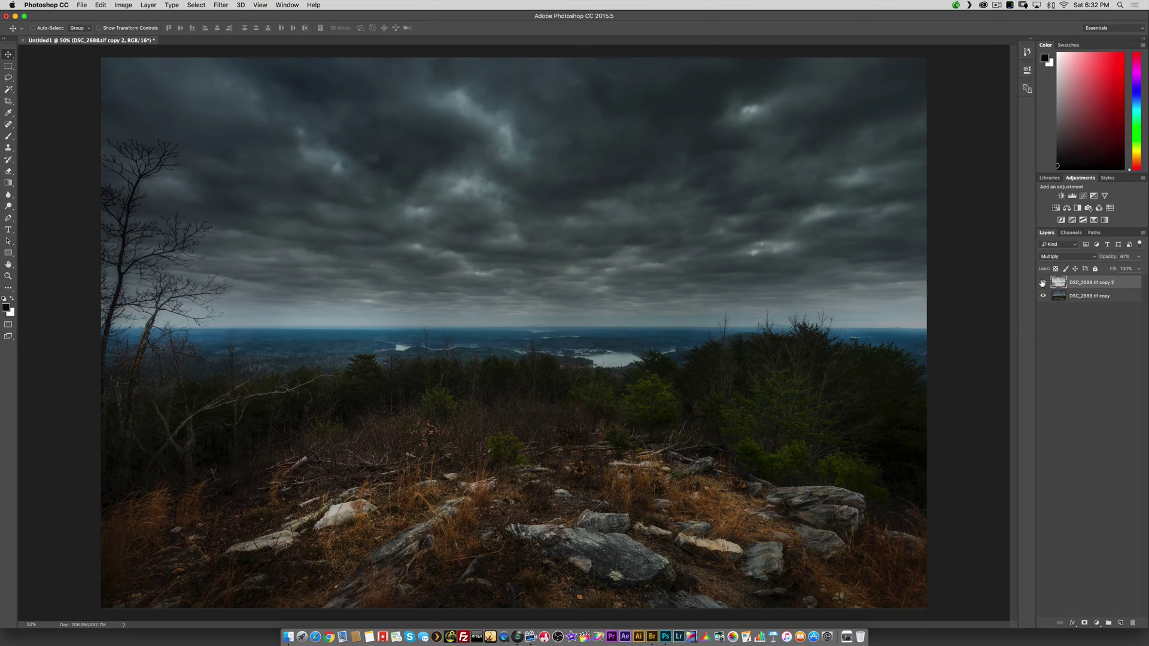
pyautogui.click(1043, 282)
pyautogui.click(1043, 282)
pyautogui.click(1041, 282)
pyautogui.click(1040, 282)
pyautogui.click(1040, 282)
pyautogui.click(1039, 283)
pyautogui.click(1039, 281)
pyautogui.click(1039, 282)
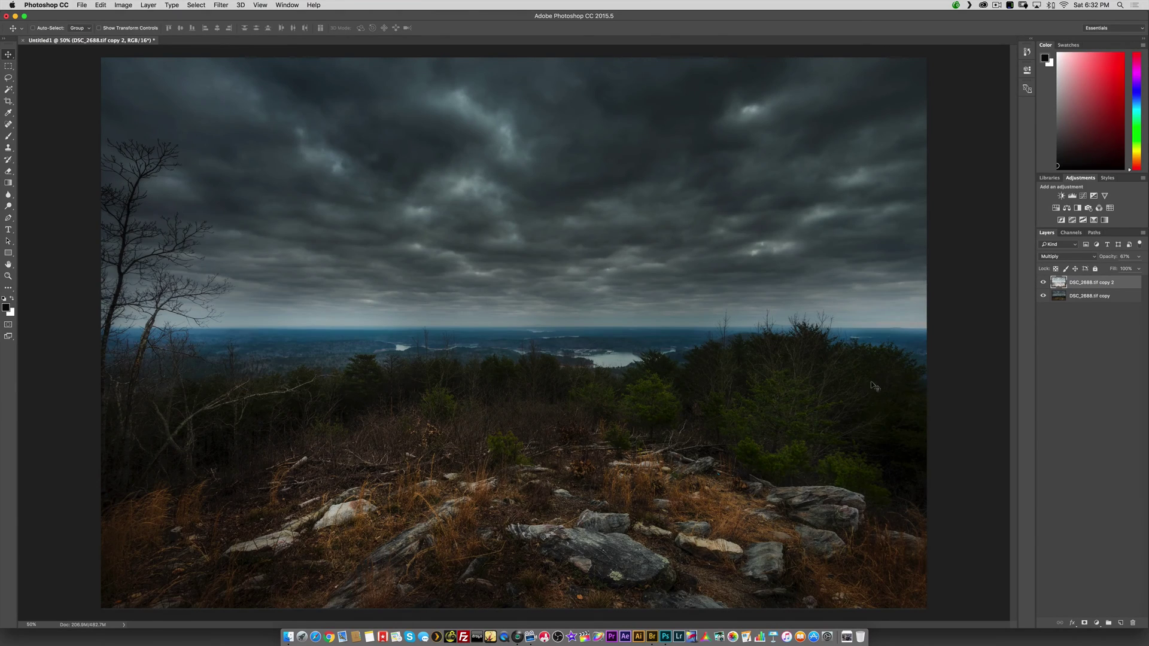
pyautogui.click(1042, 282)
pyautogui.click(1042, 282)
pyautogui.click(1042, 285)
pyautogui.click(1043, 286)
pyautogui.click(1042, 285)
pyautogui.click(1042, 285)
# Step: Merge the Multiply layer with the DSC_2688.tif copy layer below it and duplicate the merged layer
pyautogui.keyDown('shift'); pyautogui.click(1080, 296); pyautogui.keyUp('shift')
pyautogui.press('super+e')
pyautogui.press('super+j')
# Step: Open the duplicate in the Camera Raw filter and set Exposure to +0.35, Shadows to +17 and Vibrance to +30
pyautogui.press('super+shift+a')
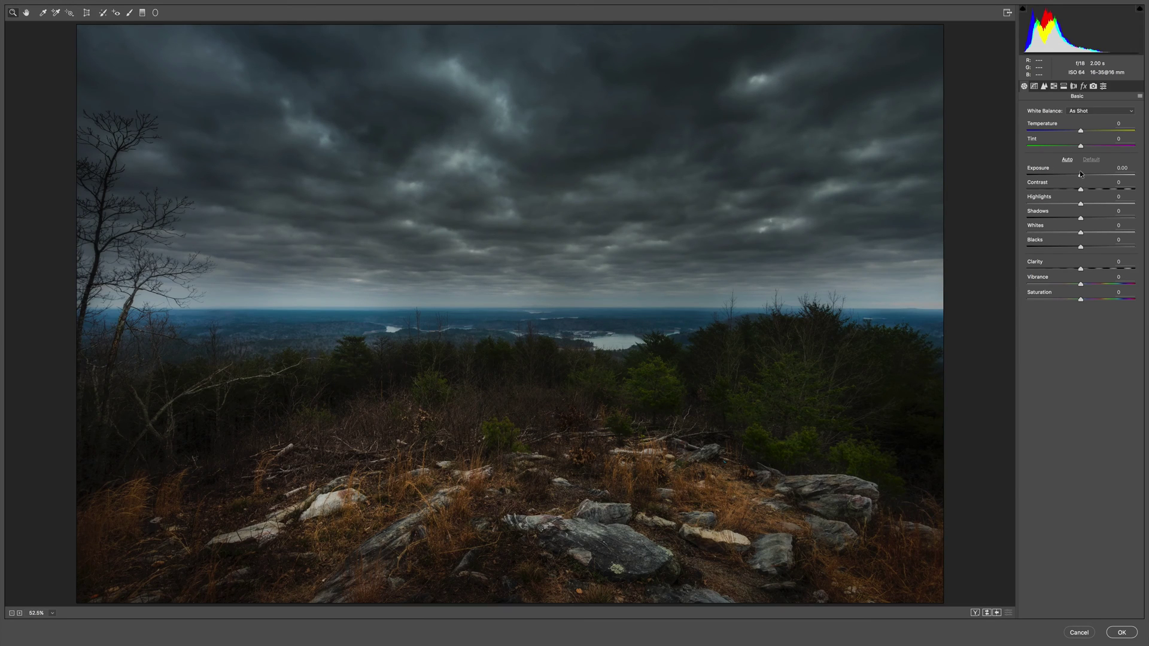
pyautogui.moveTo(1081, 174); pyautogui.dragTo(1084, 176)
pyautogui.moveTo(1082, 216); pyautogui.dragTo(1091, 218)
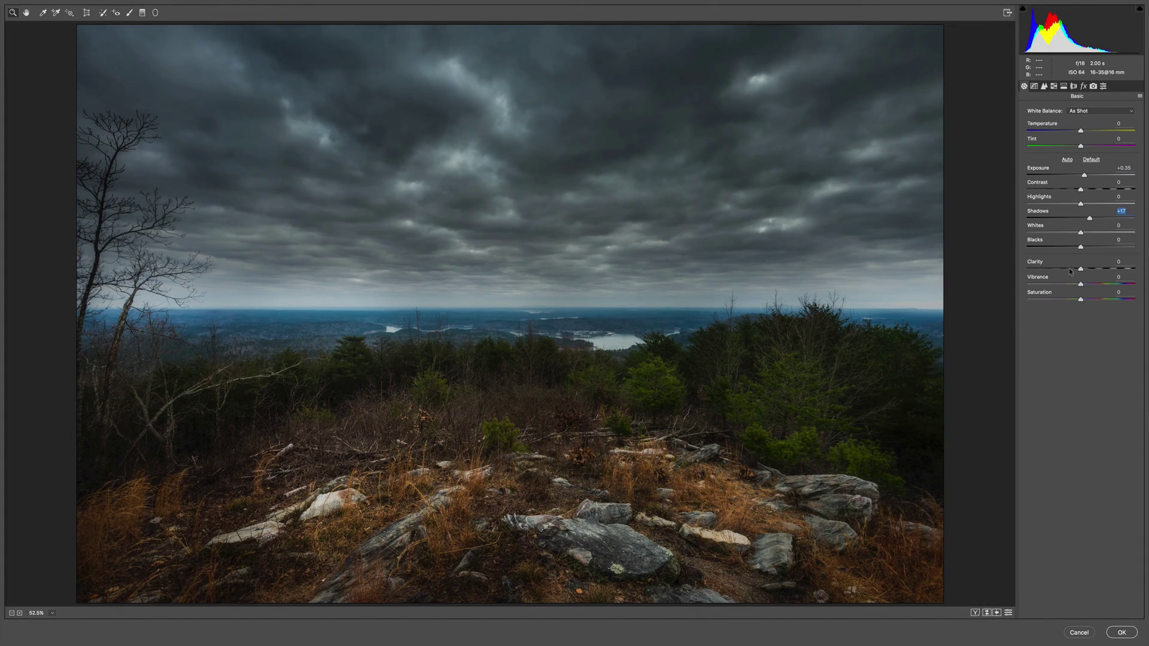
pyautogui.moveTo(1081, 283); pyautogui.dragTo(1082, 282)
pyautogui.moveTo(1095, 288); pyautogui.dragTo(1093, 290)
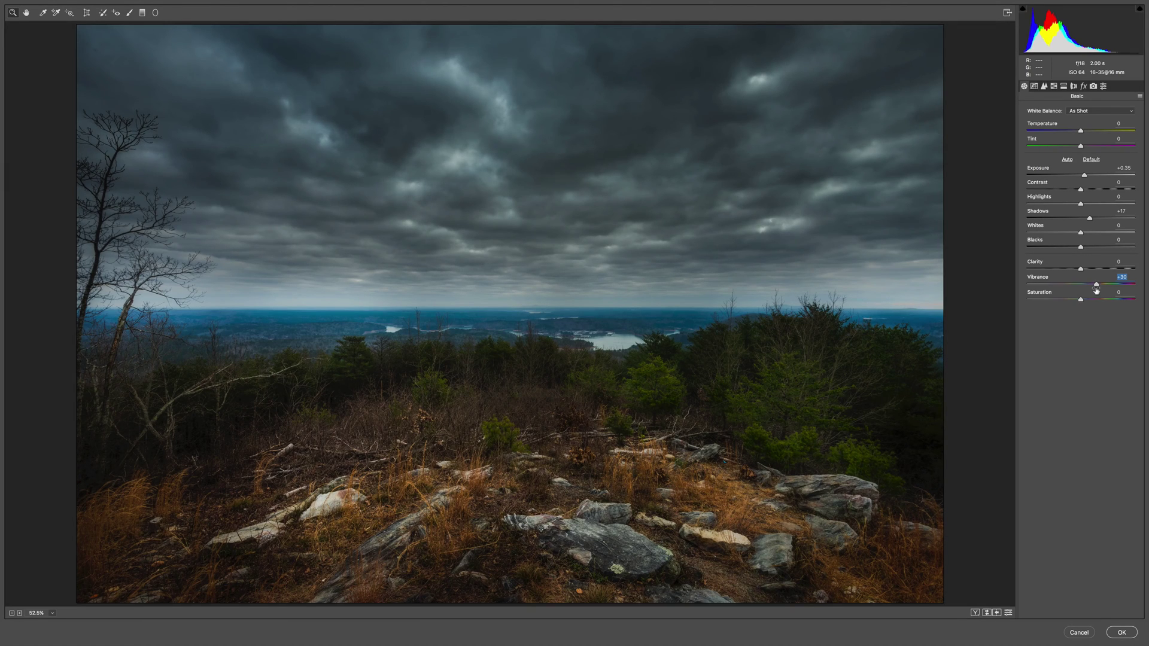
# Step: Paint a small brush adjustment with only reduced Saturation along the blue band of the horizon
pyautogui.click(129, 12)
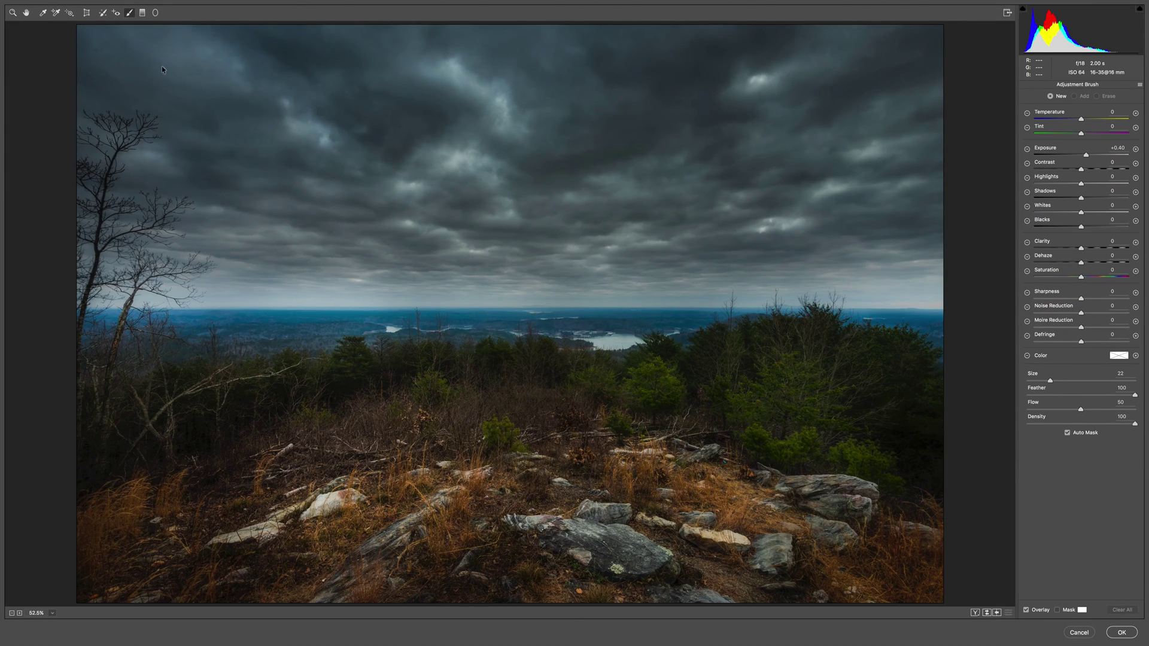
pyautogui.press('[')
pyautogui.press('[')
pyautogui.press('[')
pyautogui.click(1024, 271)
pyautogui.moveTo(1073, 279); pyautogui.dragTo(1076, 282)
pyautogui.press('[')
pyautogui.moveTo(240, 311)
pyautogui.mouseDown()
pyautogui.moveTo(556, 327)
pyautogui.moveTo(628, 318)
pyautogui.moveTo(550, 317)
pyautogui.moveTo(588, 307)
pyautogui.moveTo(679, 309)
pyautogui.moveTo(915, 328)
pyautogui.moveTo(923, 310)
pyautogui.moveTo(835, 294)
pyautogui.moveTo(560, 332)
pyautogui.moveTo(276, 319)
pyautogui.moveTo(138, 335)
pyautogui.moveTo(81, 326)
pyautogui.moveTo(246, 314)
pyautogui.moveTo(353, 320)
pyautogui.moveTo(349, 333)
pyautogui.moveTo(897, 325)
pyautogui.moveTo(889, 305)
pyautogui.moveTo(900, 309)
pyautogui.moveTo(589, 309)
pyautogui.moveTo(201, 350)
pyautogui.moveTo(172, 313)
pyautogui.moveTo(986, 315)
pyautogui.moveTo(522, 307)
pyautogui.moveTo(81, 344)
pyautogui.moveTo(109, 327)
pyautogui.moveTo(505, 305)
pyautogui.moveTo(938, 307)
pyautogui.mouseUp()
pyautogui.press('z')
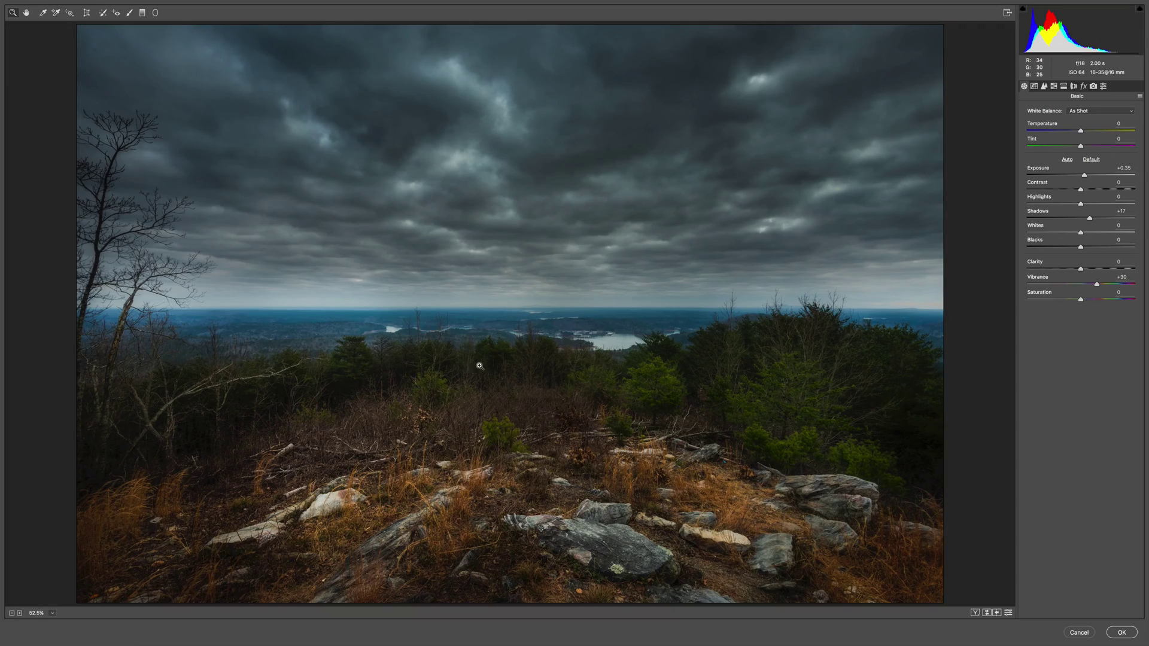
# Step: Examine the trees, lake and distant horizon at high magnification to check the Camera Raw adjustments
pyautogui.click(217, 417)
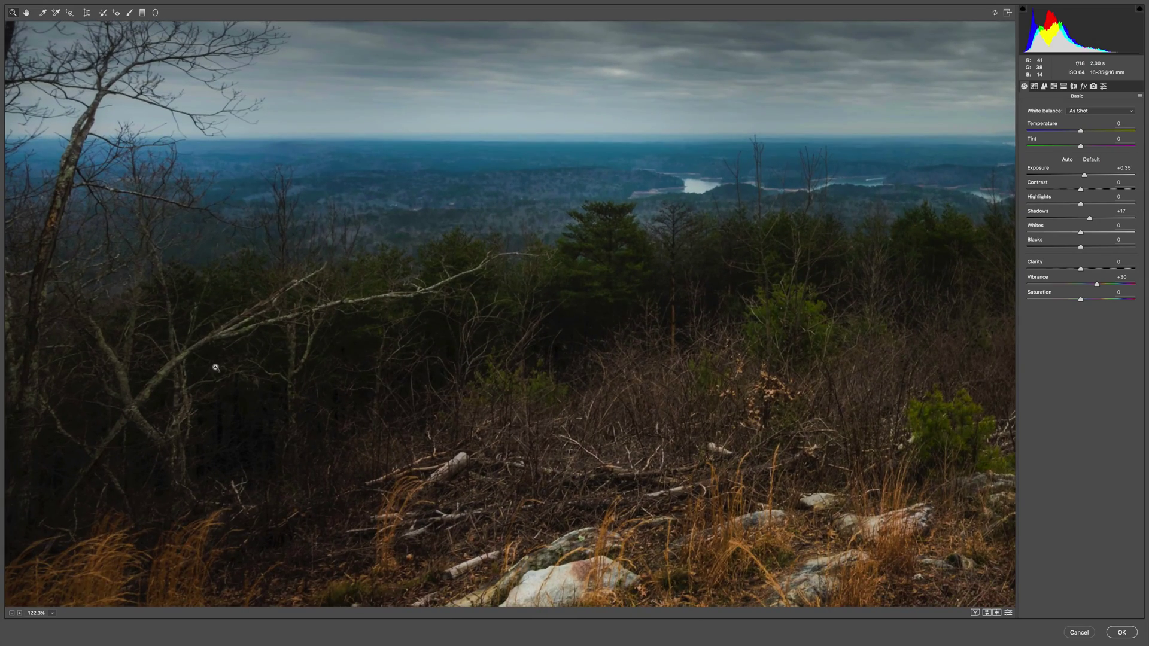
pyautogui.moveTo(497, 363); pyautogui.dragTo(331, 390)
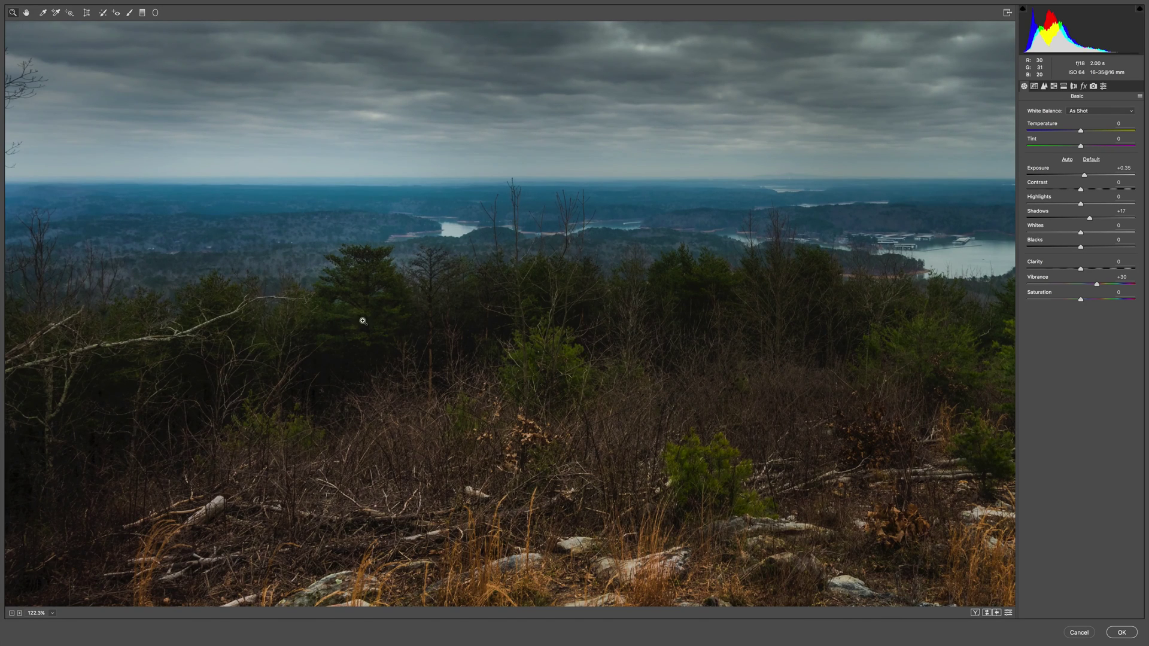
pyautogui.moveTo(654, 330); pyautogui.dragTo(374, 333)
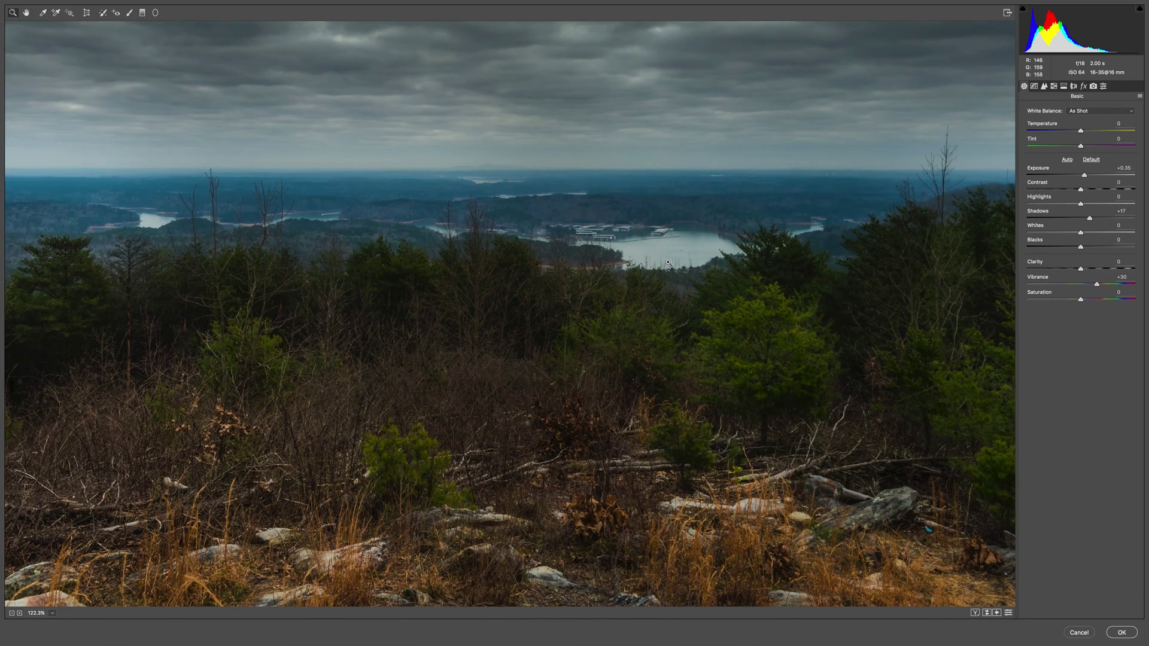
pyautogui.press('super+0')
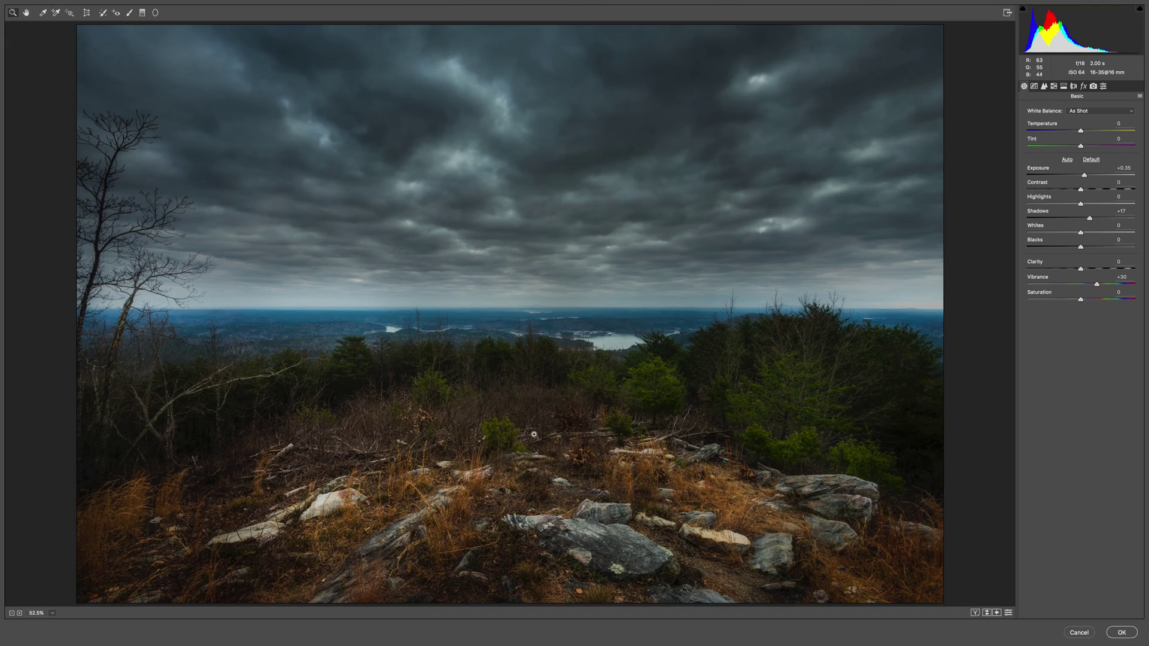
pyautogui.scroll(3, 523, 413)
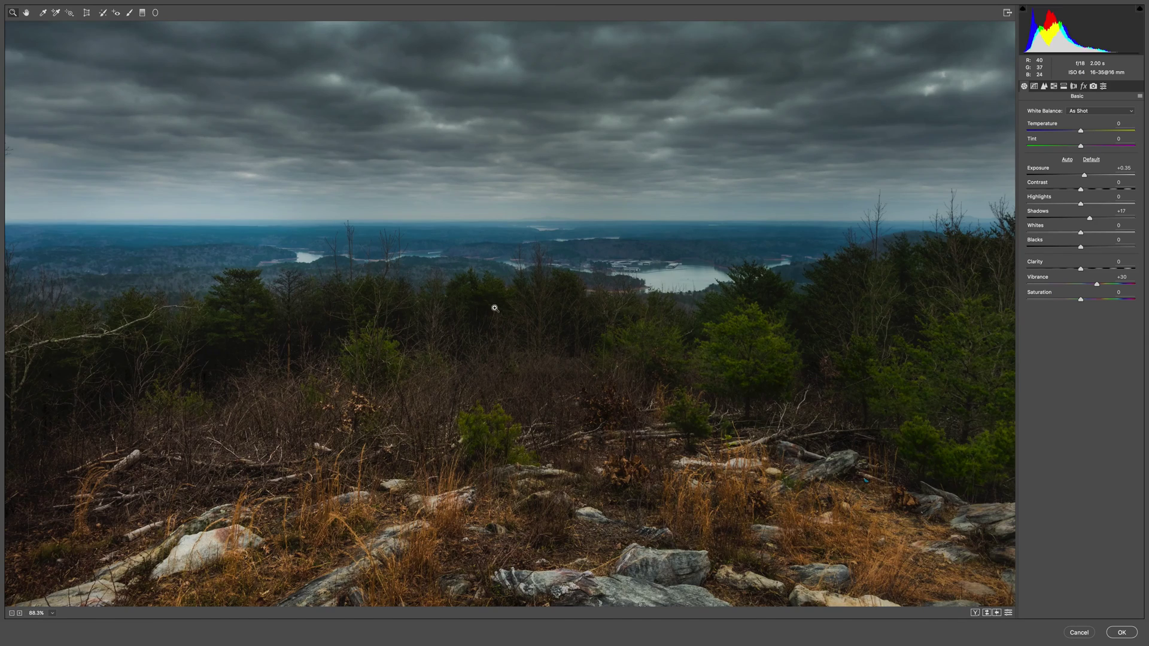
pyautogui.scroll(5, 495, 315)
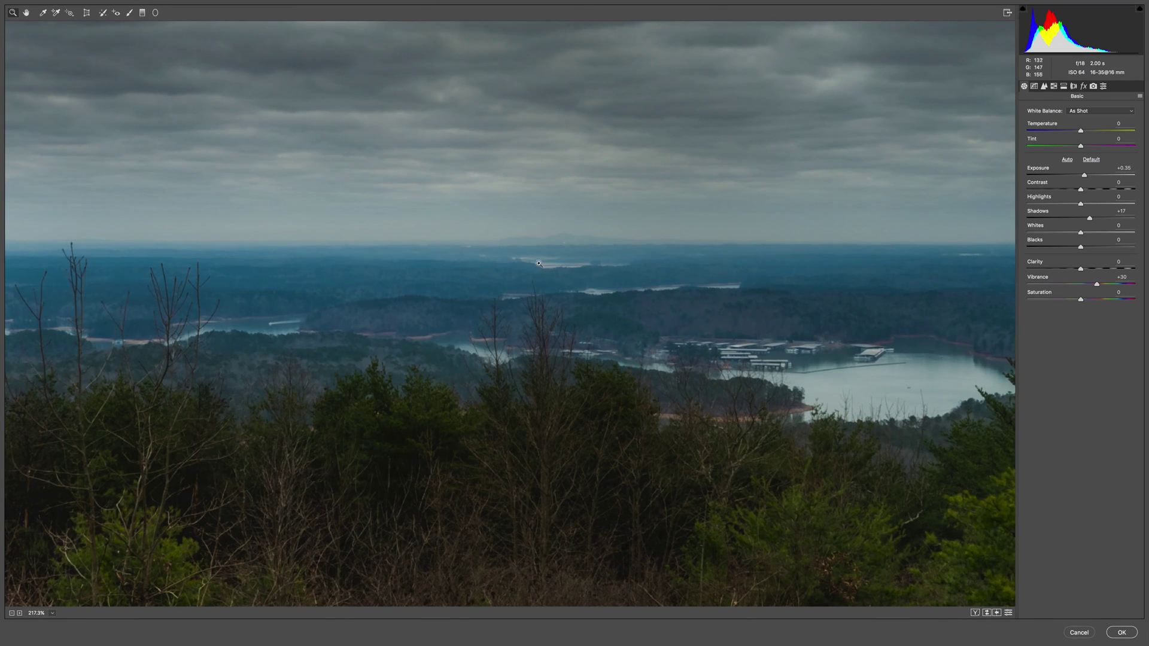
pyautogui.moveTo(562, 276); pyautogui.dragTo(587, 254)
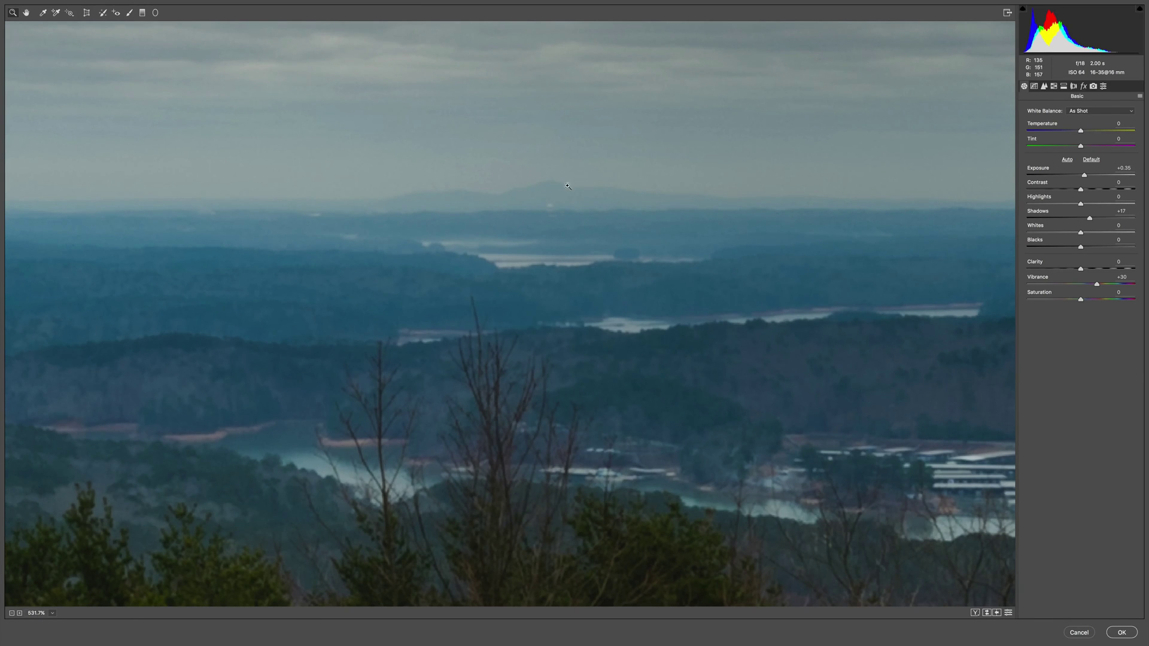
pyautogui.moveTo(652, 335); pyautogui.dragTo(533, 323)
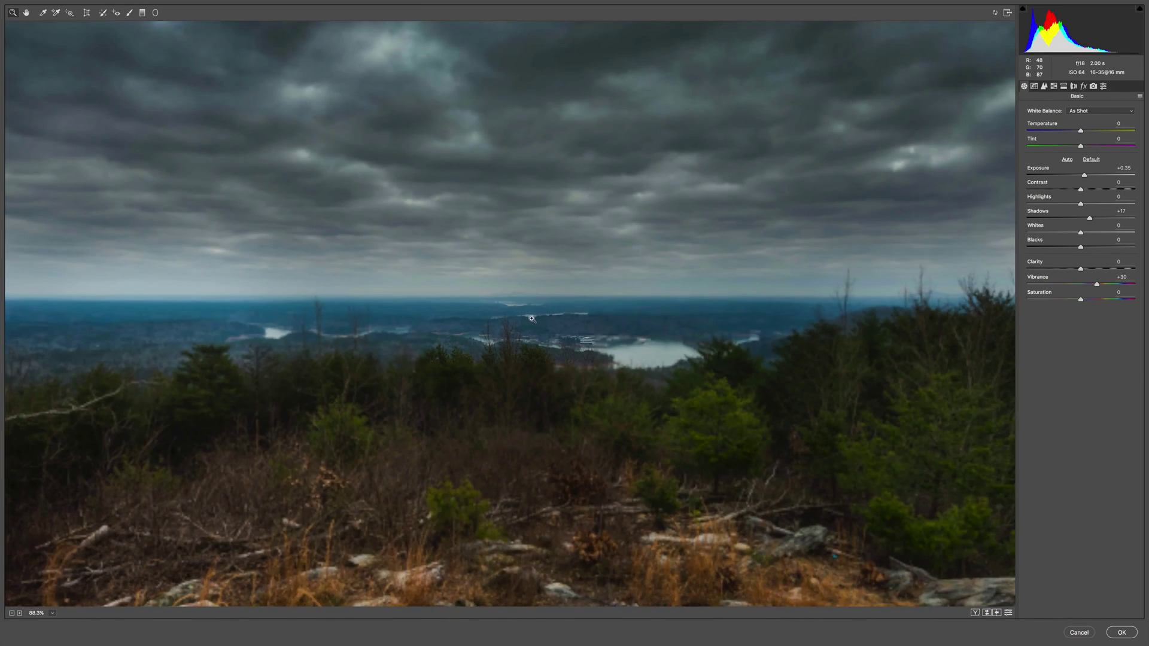
# Step: Check the sky and the whole image in the preview, and apply the Camera Raw adjustments to the duplicate layer
pyautogui.moveTo(513, 282); pyautogui.dragTo(495, 385)
pyautogui.moveTo(543, 184); pyautogui.dragTo(562, 277)
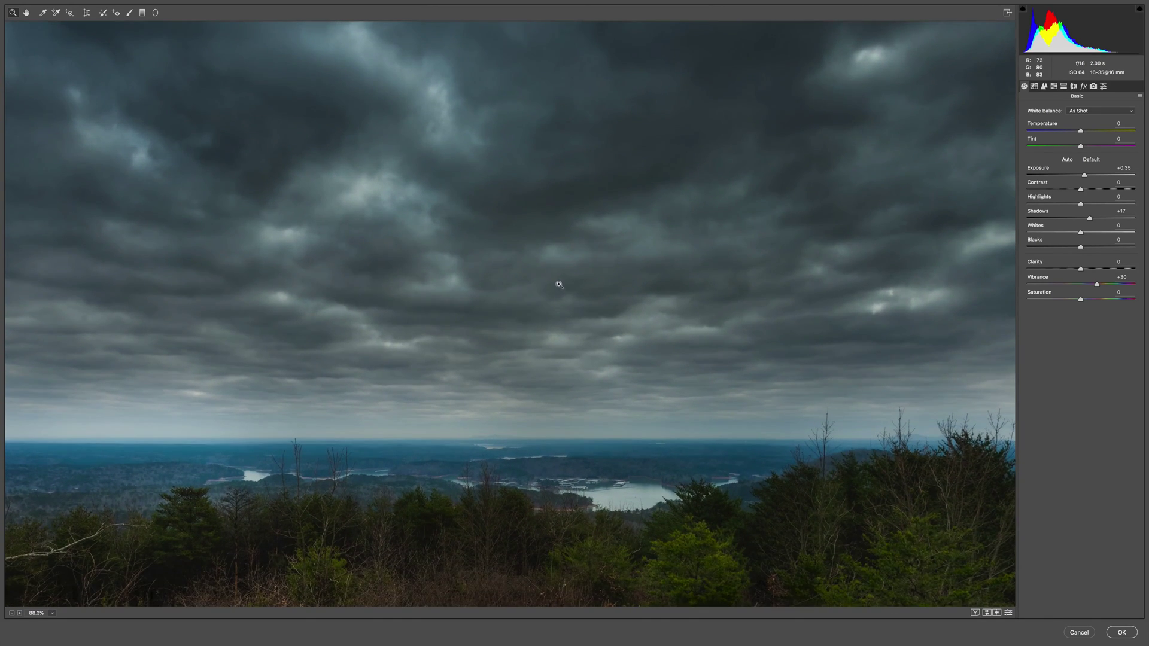
pyautogui.press('super+0')
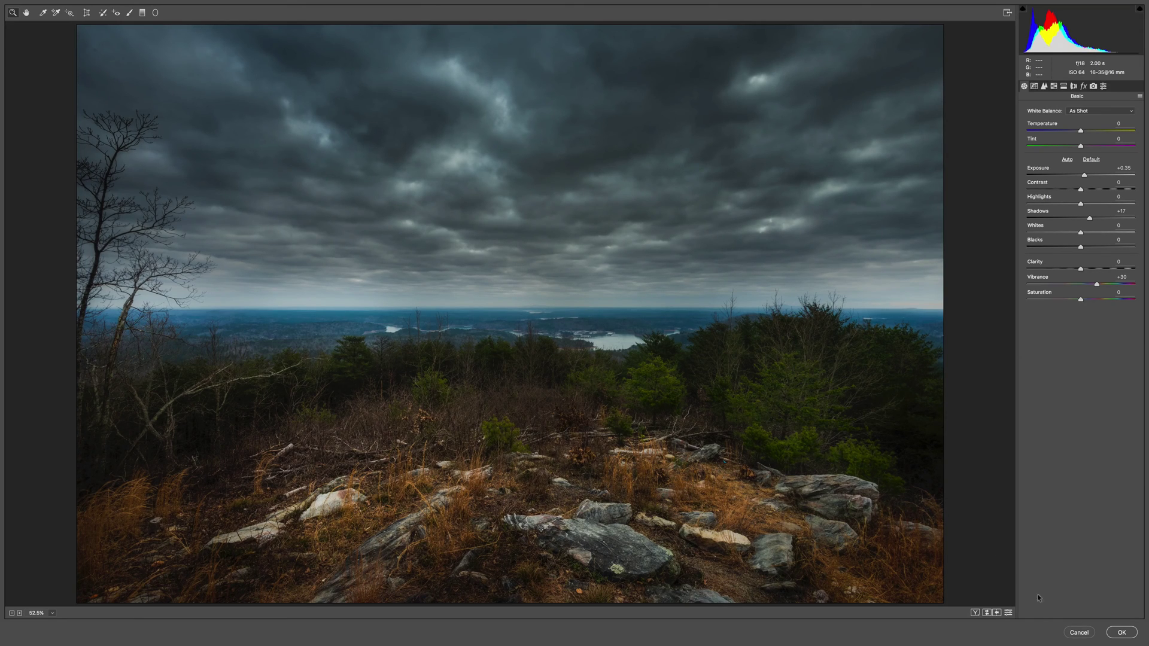
pyautogui.click(1122, 632)
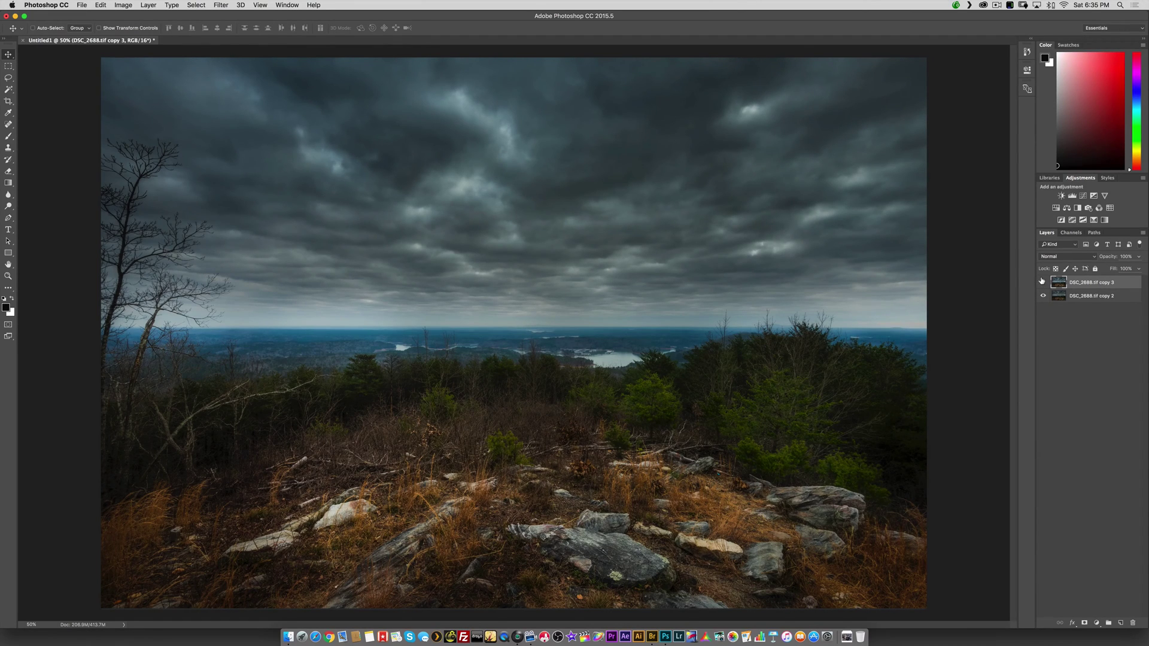
# Step: Compare the image before and after the Camera Raw edits by repeatedly hiding and showing the DSC_2688.tif copy 3 layer
pyautogui.click(1041, 281)
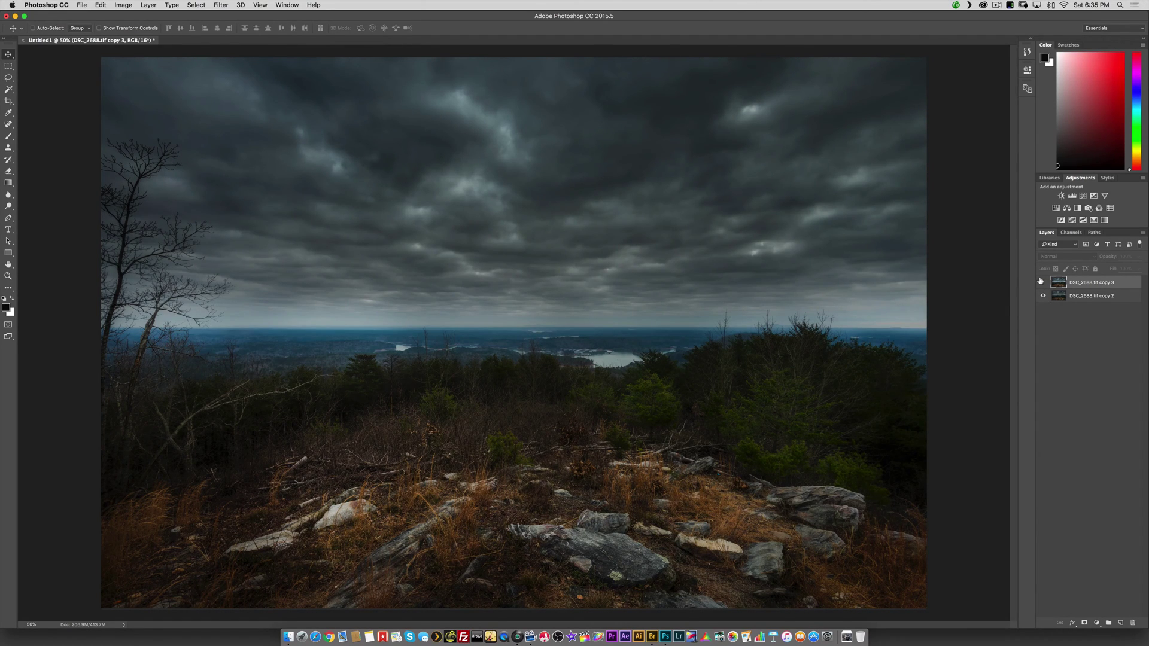
pyautogui.click(1041, 281)
pyautogui.click(1041, 282)
pyautogui.click(1042, 282)
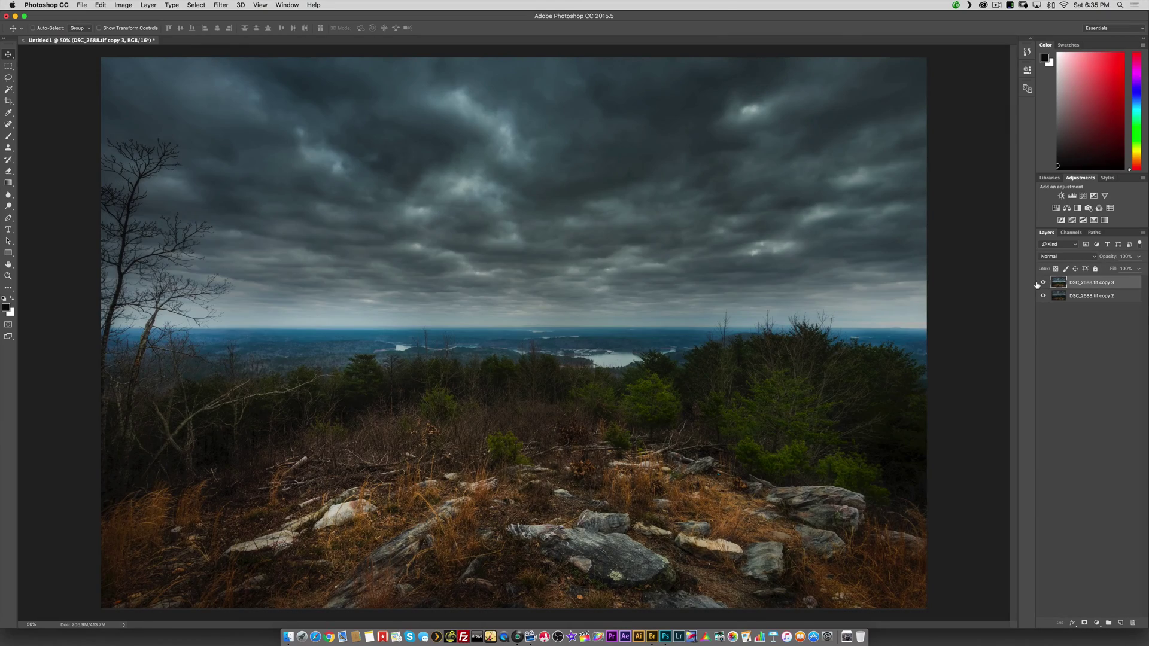
pyautogui.click(1042, 281)
pyautogui.click(1042, 282)
pyautogui.click(1042, 282)
pyautogui.click(1041, 282)
pyautogui.click(1041, 282)
pyautogui.click(1042, 282)
pyautogui.click(1042, 282)
pyautogui.click(1042, 281)
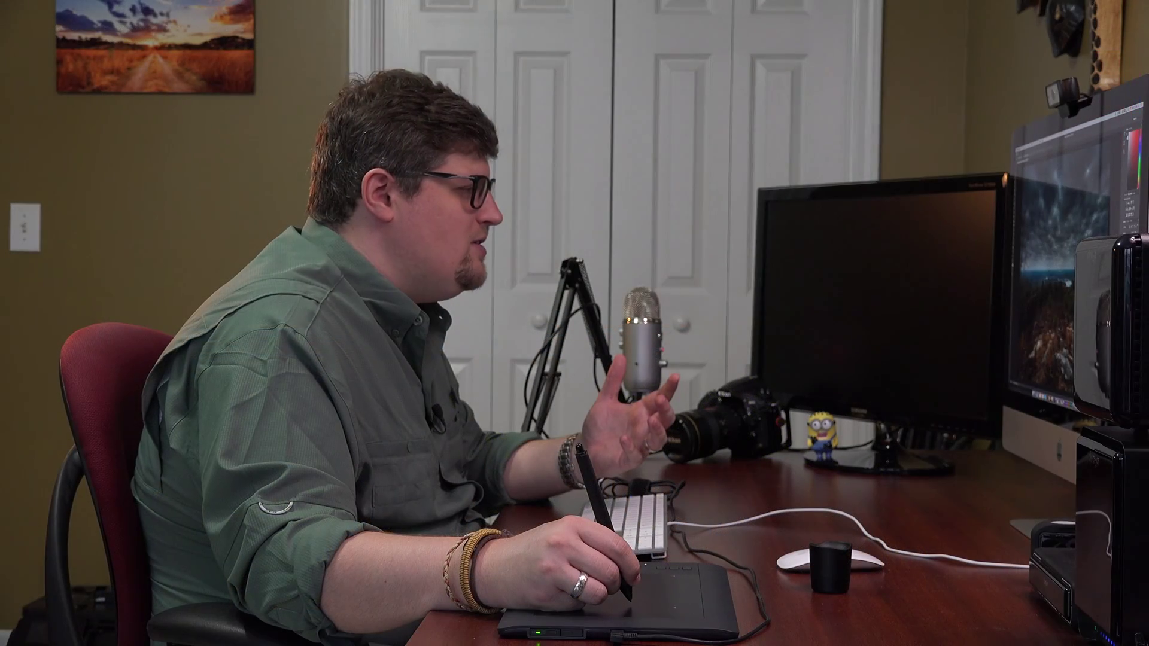